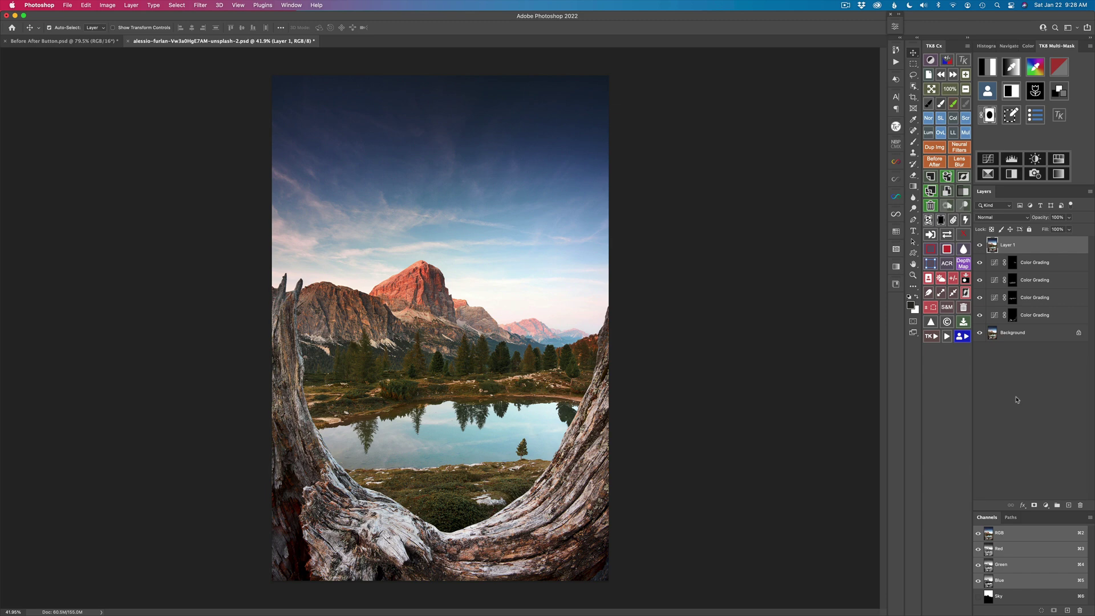
Create a new action set named "TK8 Menu Items".
click(692, 261)
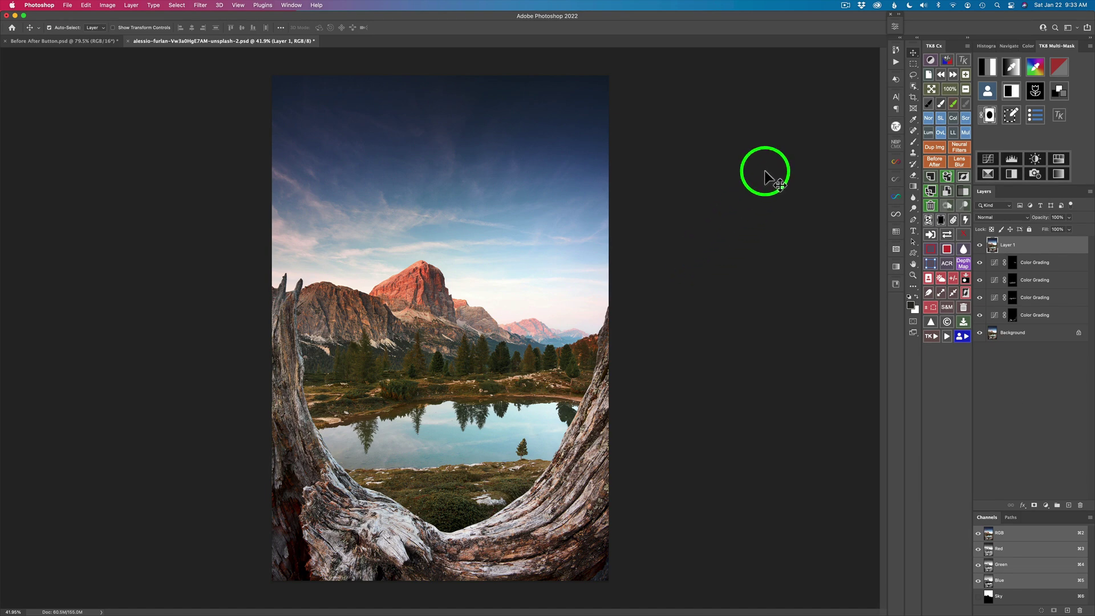
click(896, 64)
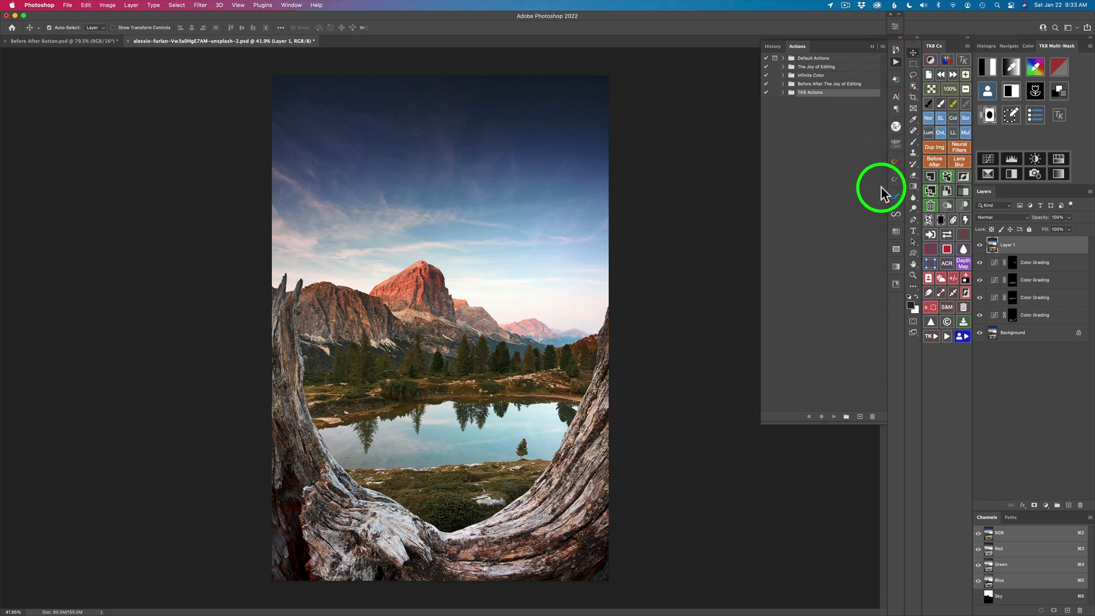
click(846, 417)
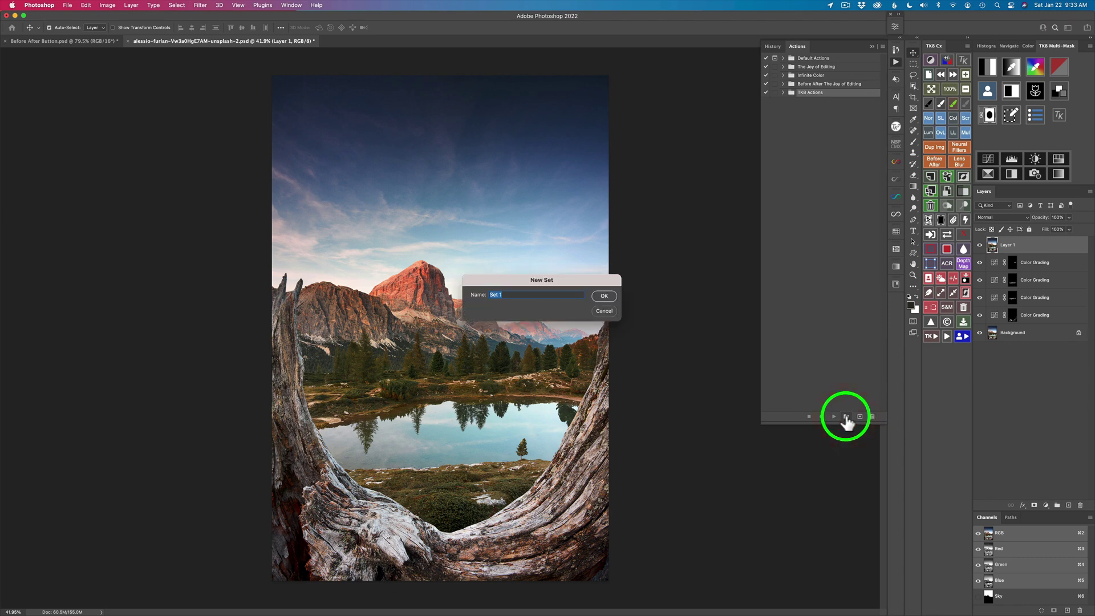
text(TK8 Menu Items)
click(605, 296)
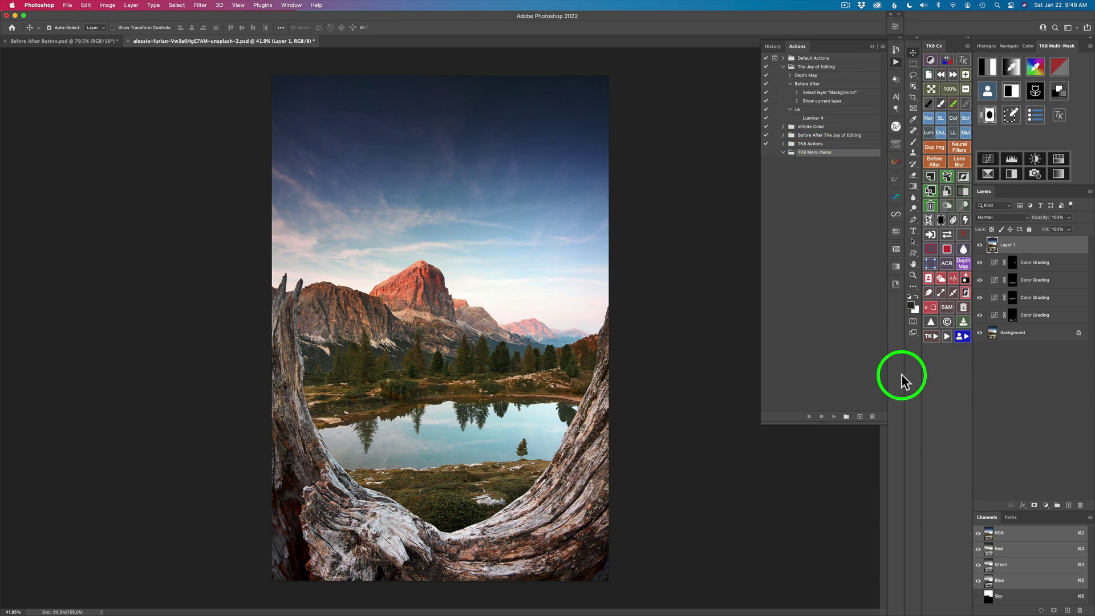
Start recording a new action named "Lum Ai" in the TK8 Menu Items set.
click(859, 416)
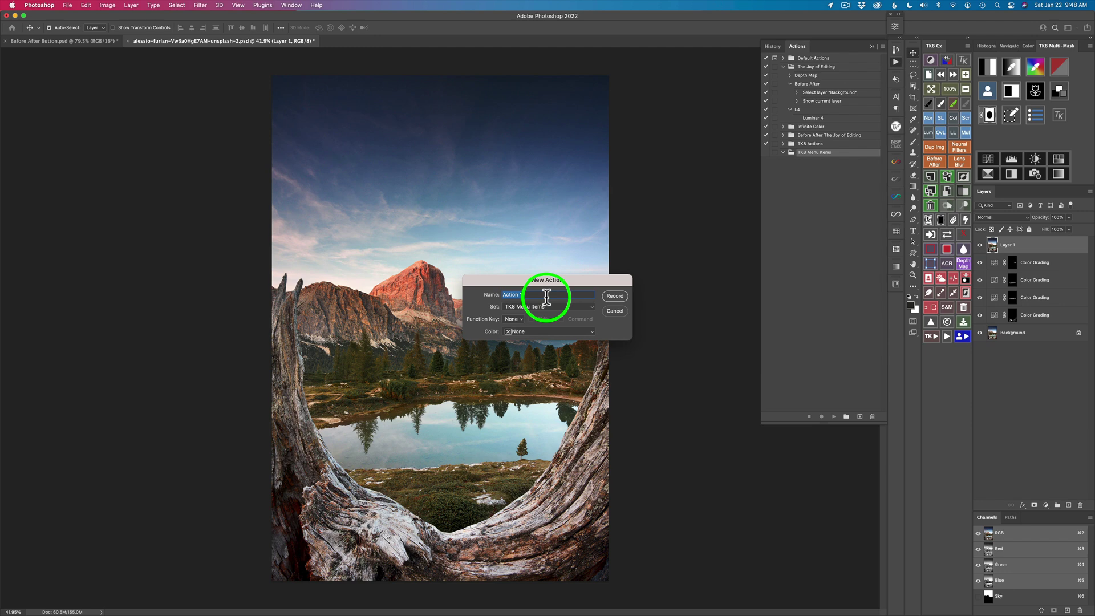
text(Lum Ai)
click(614, 296)
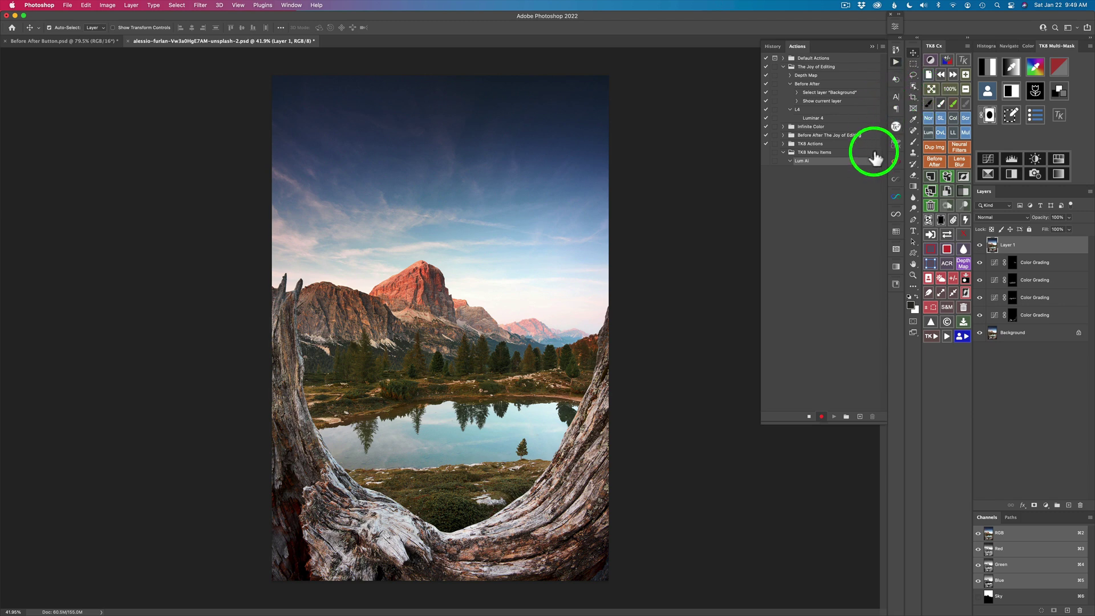
Insert the Skylum Software Luminar AI filter as a menu item in the Lum Ai action and stop recording.
click(883, 48)
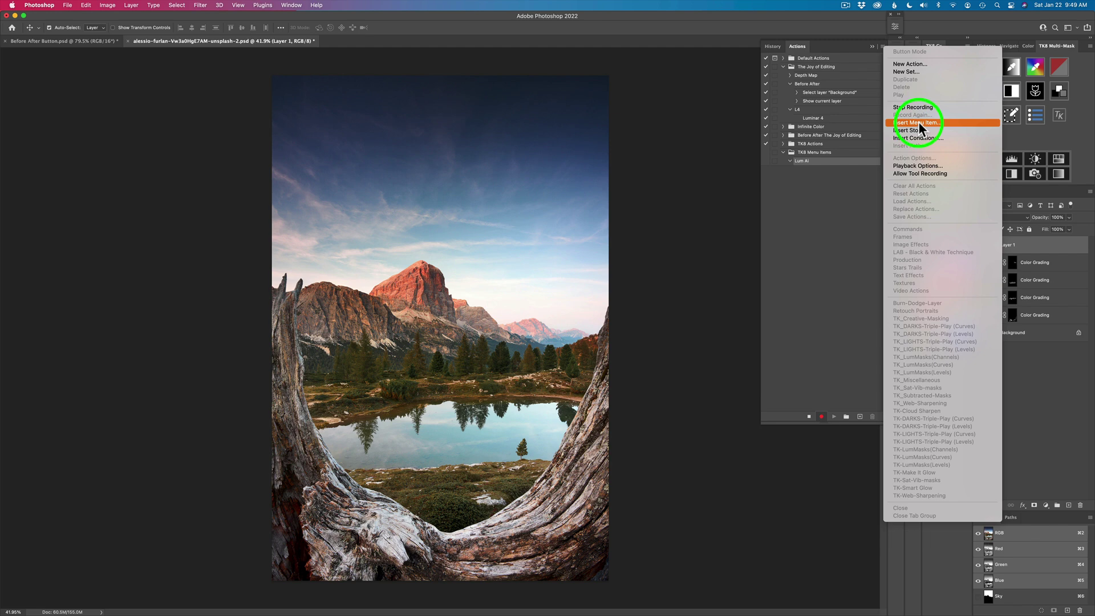
click(918, 122)
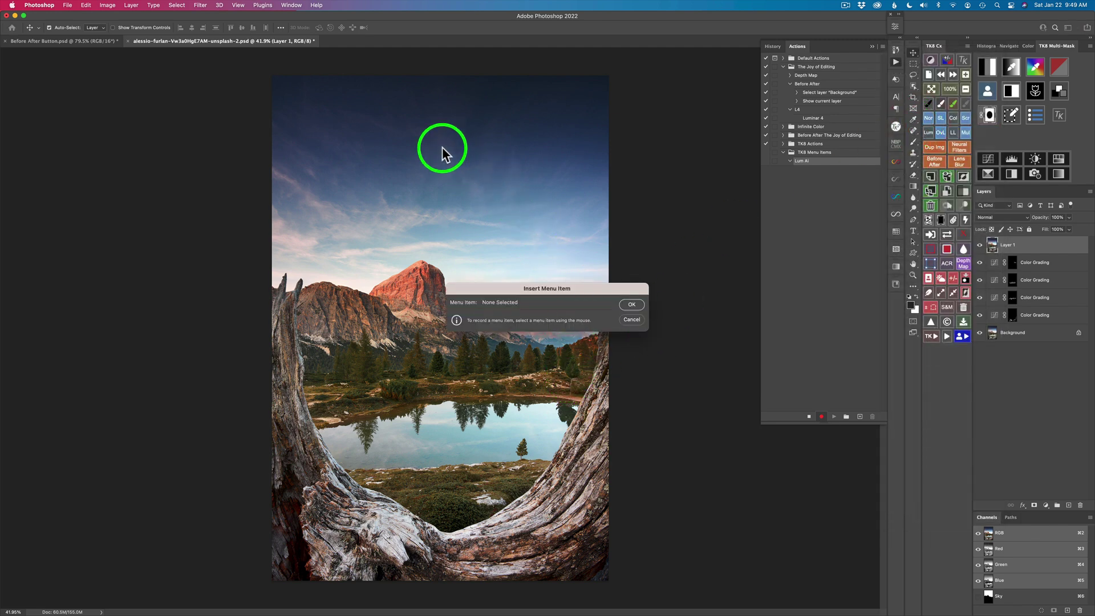
click(202, 6)
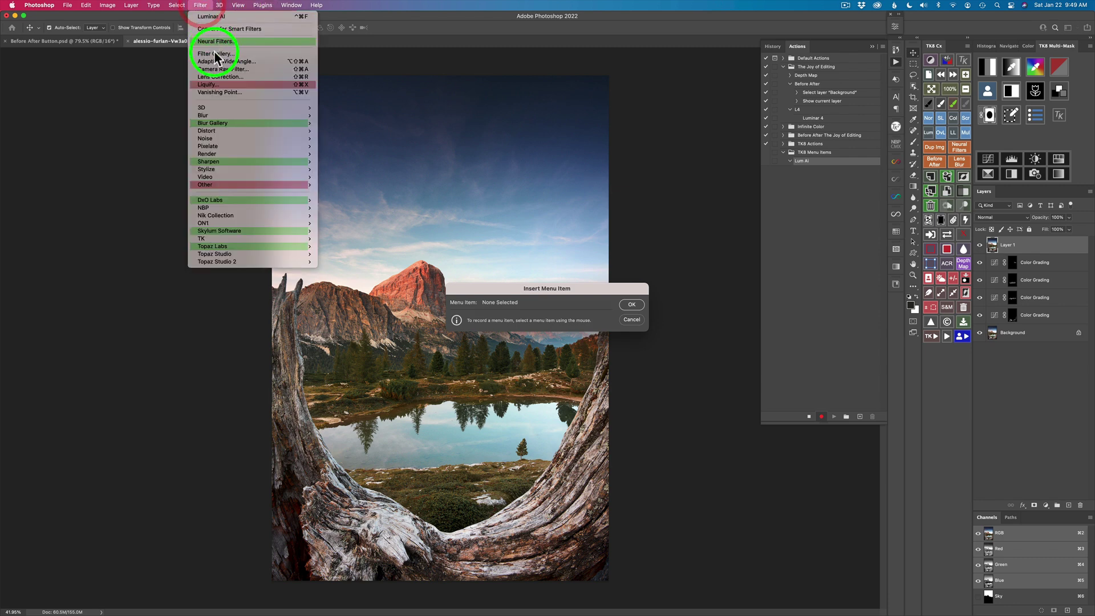
mouse_move(266, 229)
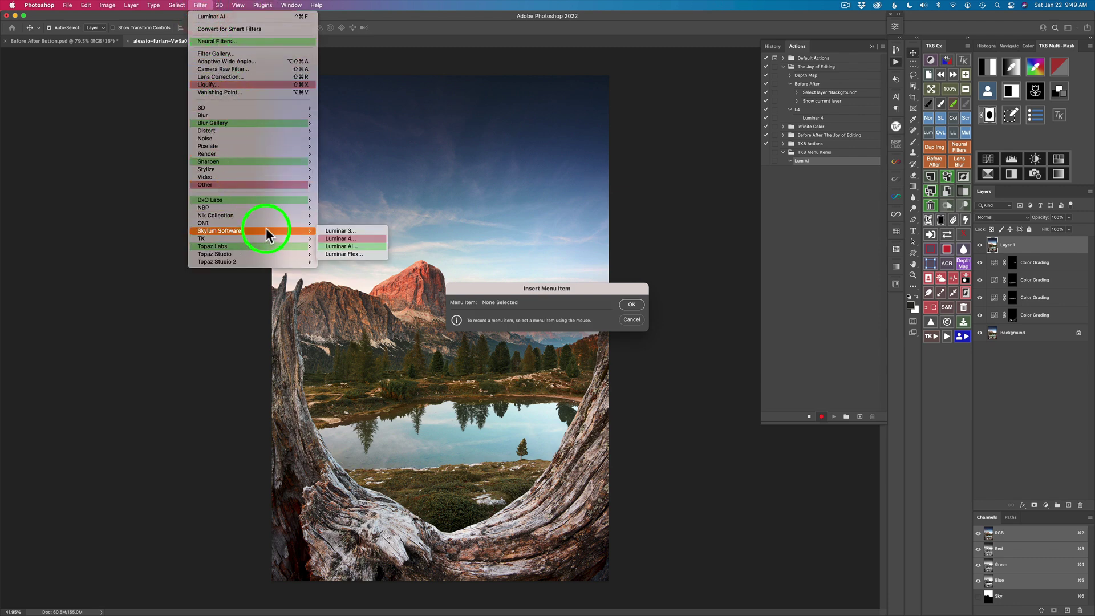
click(334, 246)
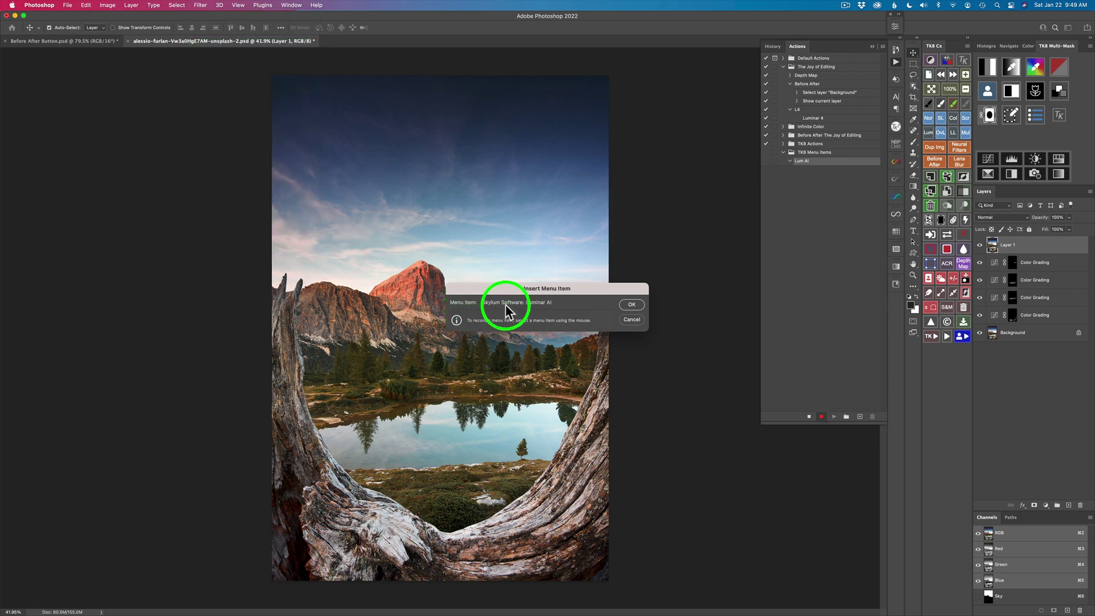
click(632, 305)
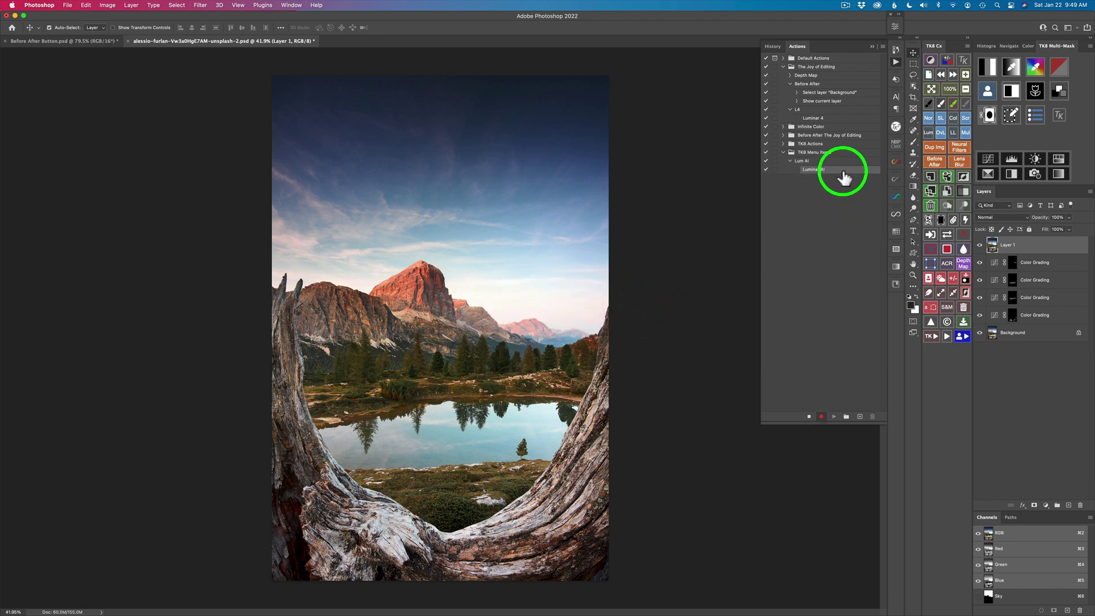
click(808, 417)
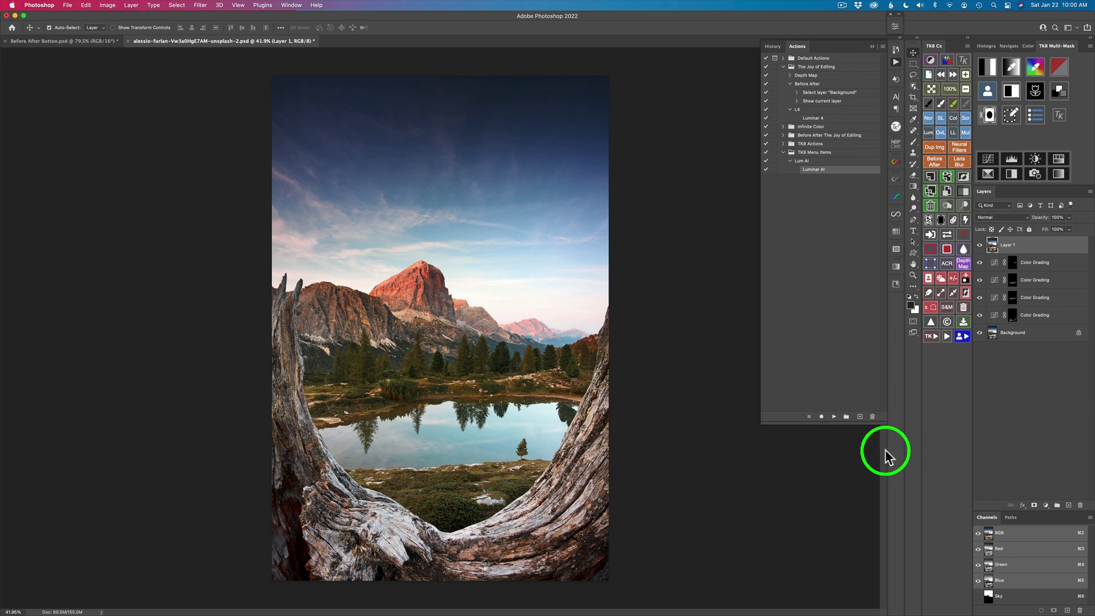
Record a new action named "GIG AI" in the TK8 Menu Items set containing the Automate command Topaz Gigapixel AI as a menu item.
click(860, 417)
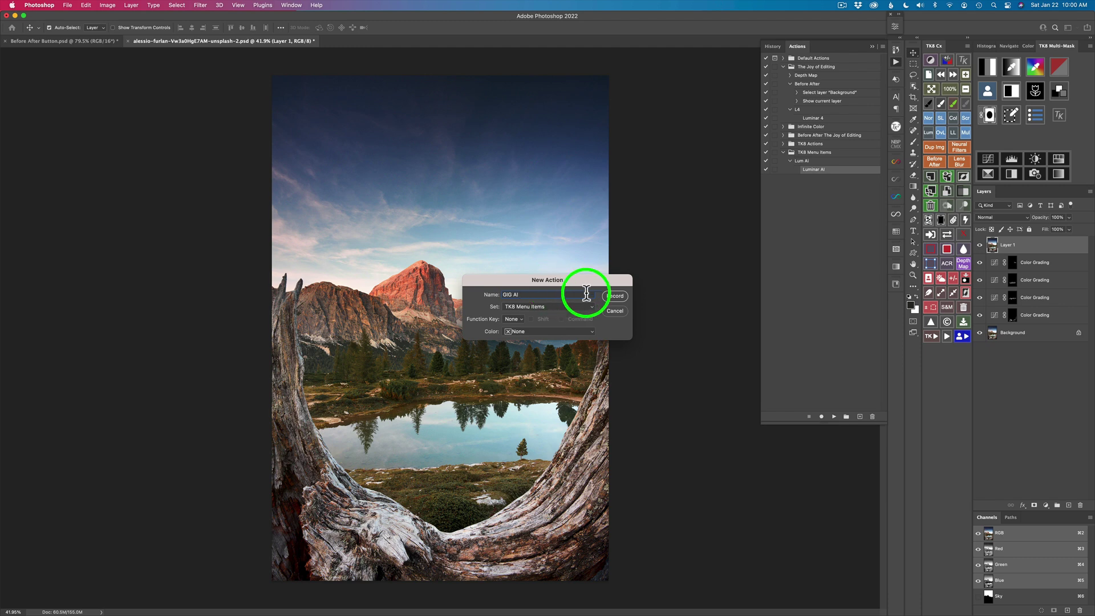
click(615, 295)
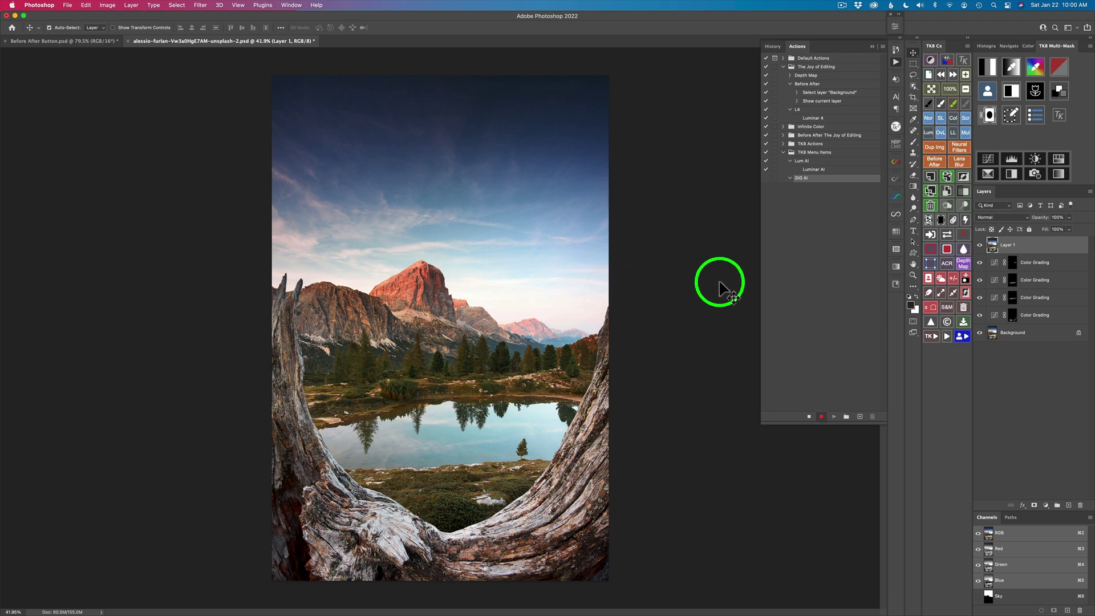
click(881, 46)
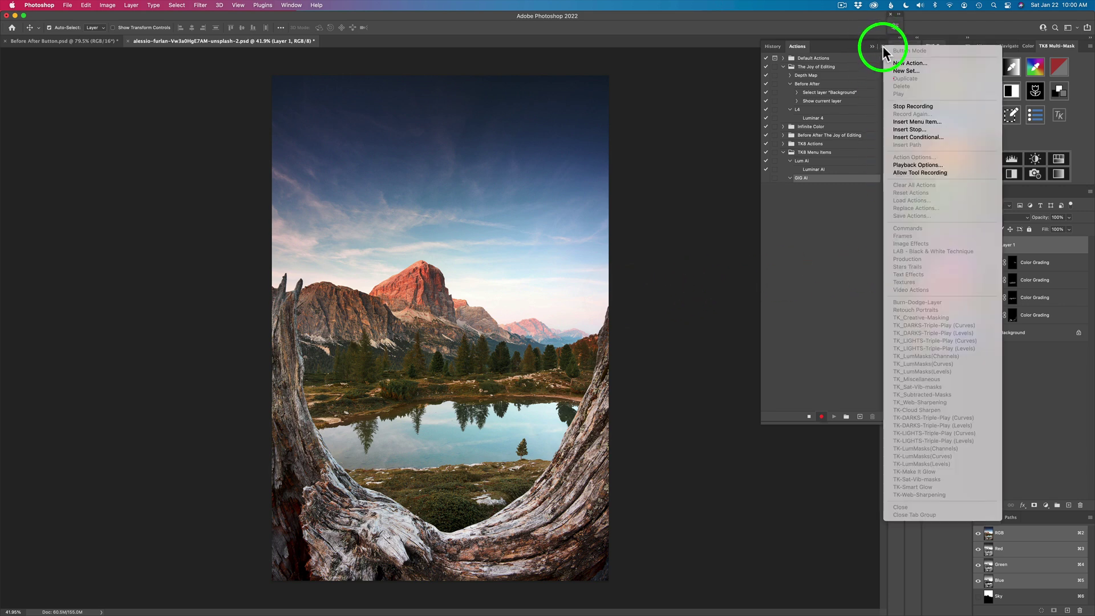
click(908, 122)
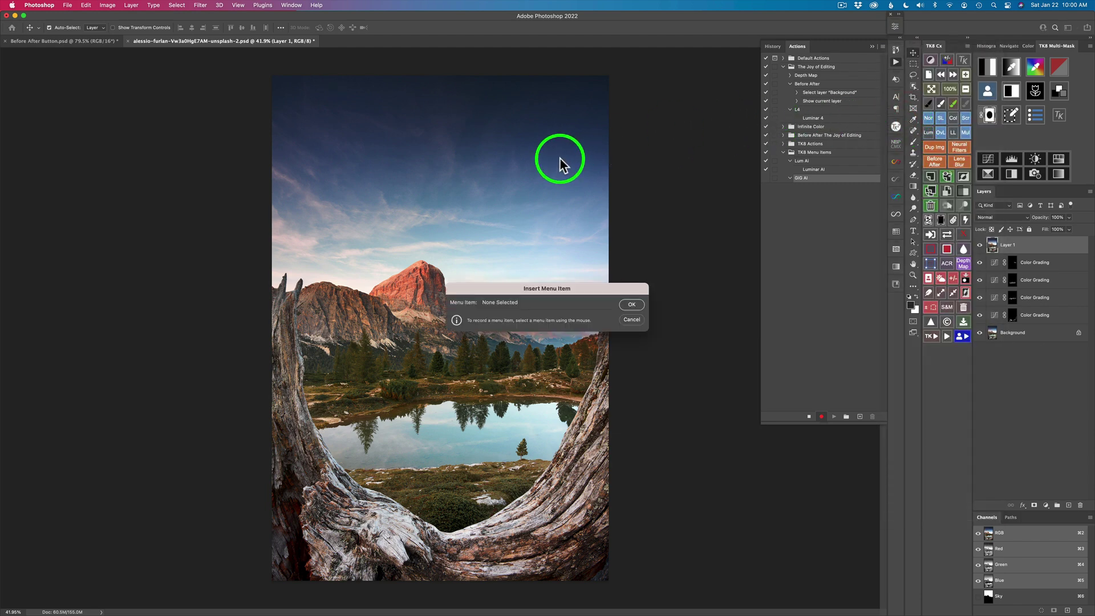
click(68, 6)
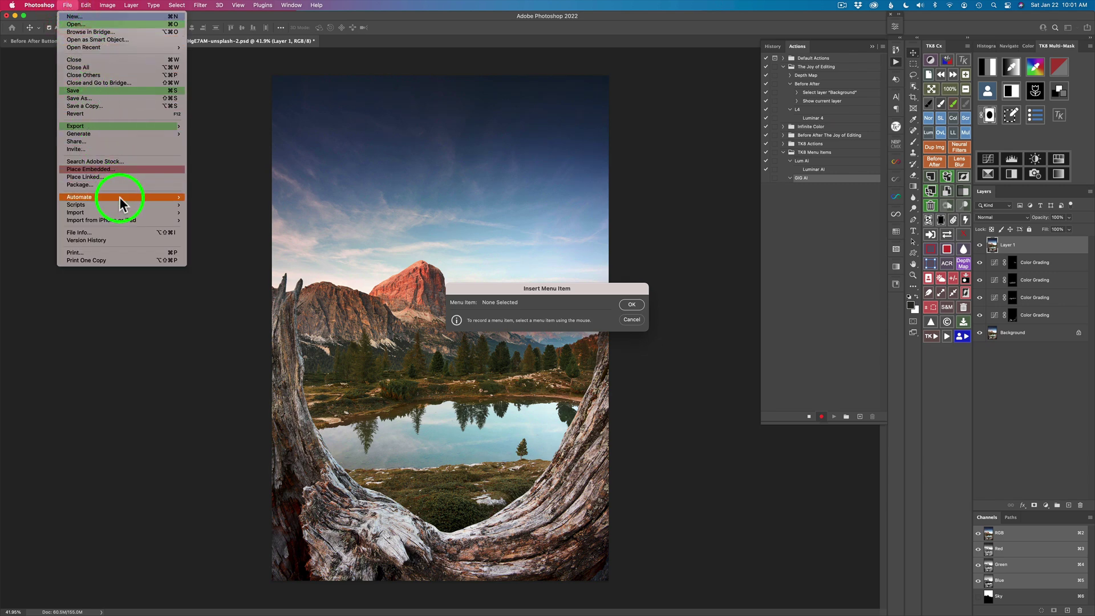
mouse_move(120, 200)
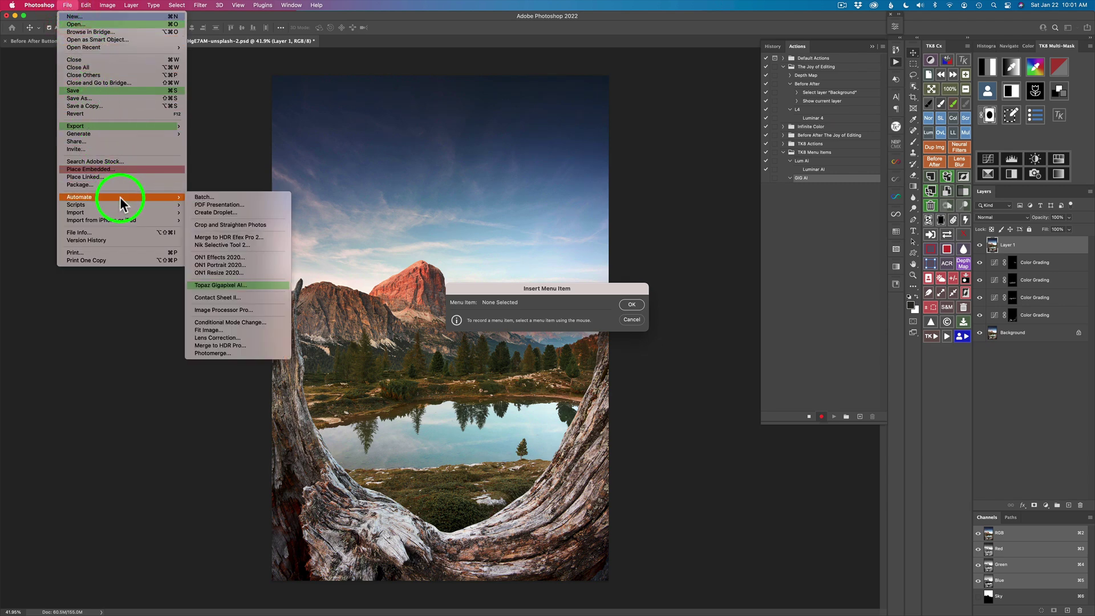
click(231, 285)
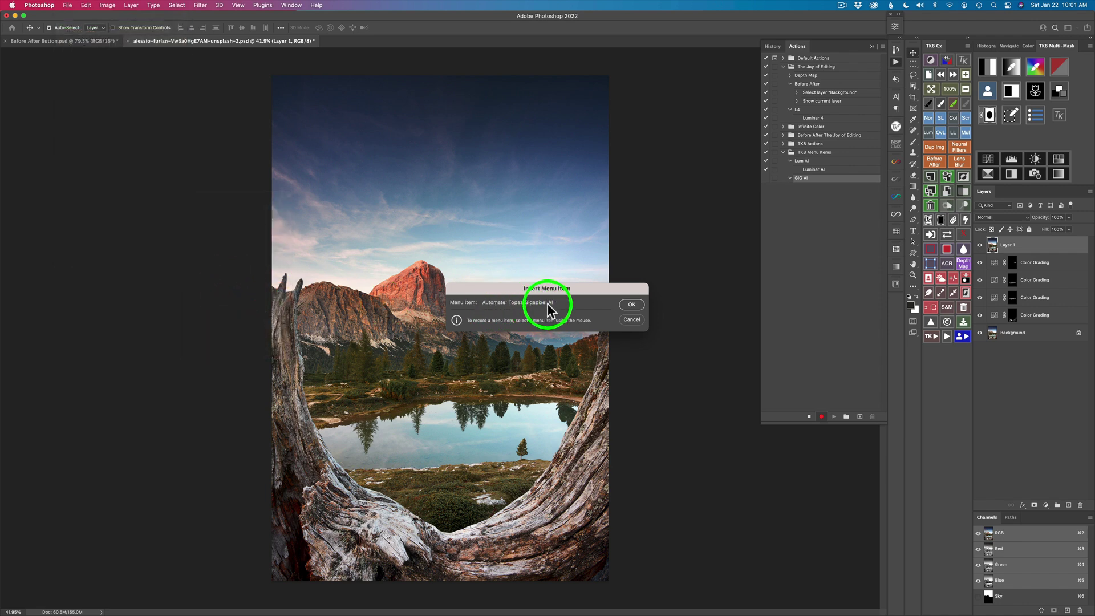
click(638, 304)
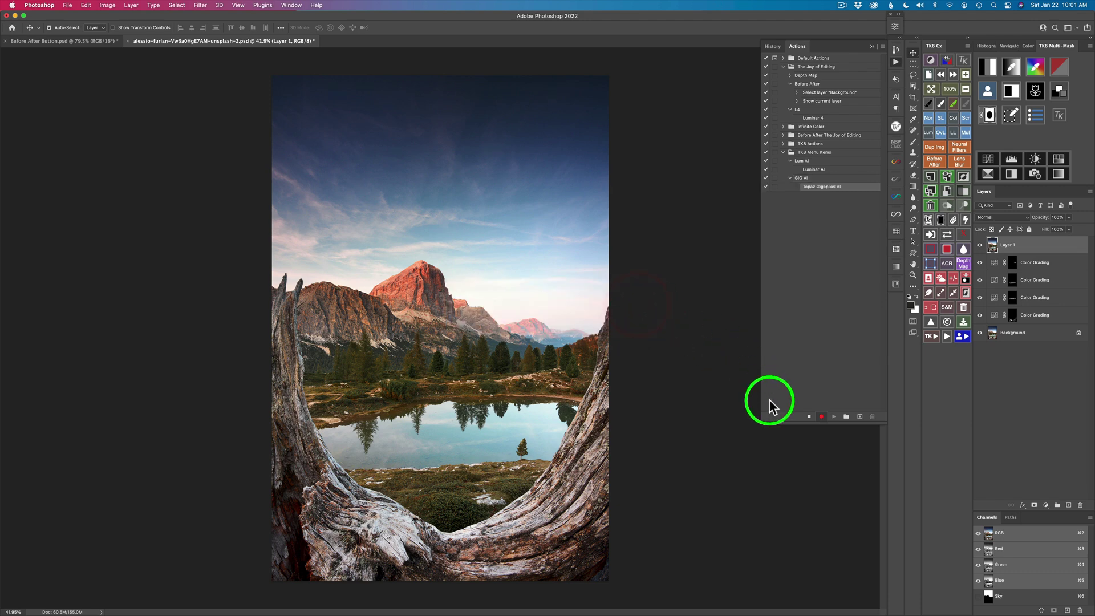
click(809, 417)
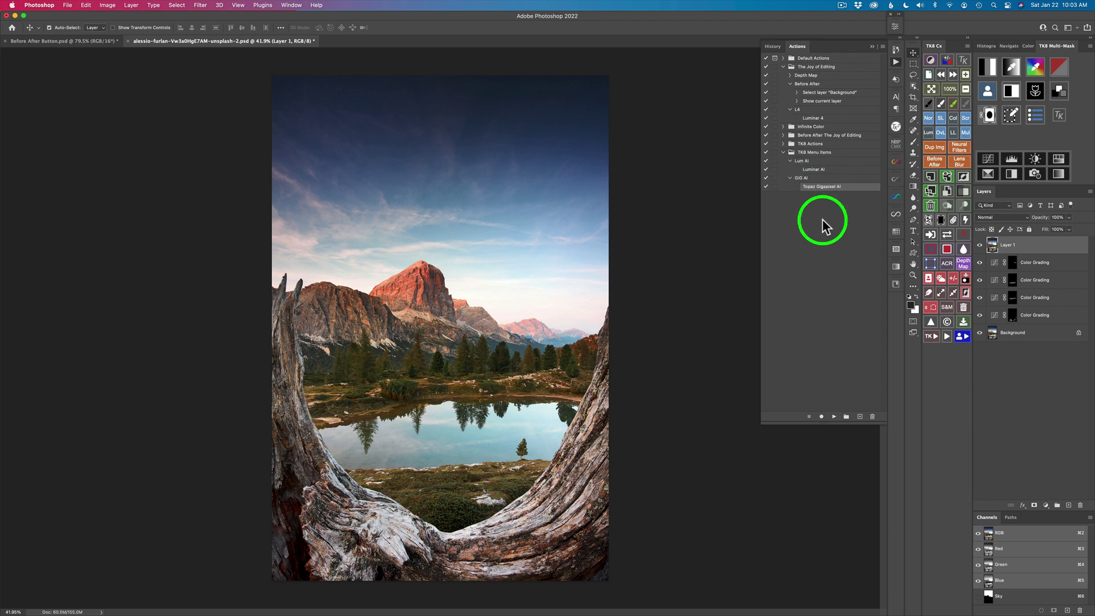
Start recording a new action named "NIK CEP" in the TK8 Menu Items set.
click(859, 417)
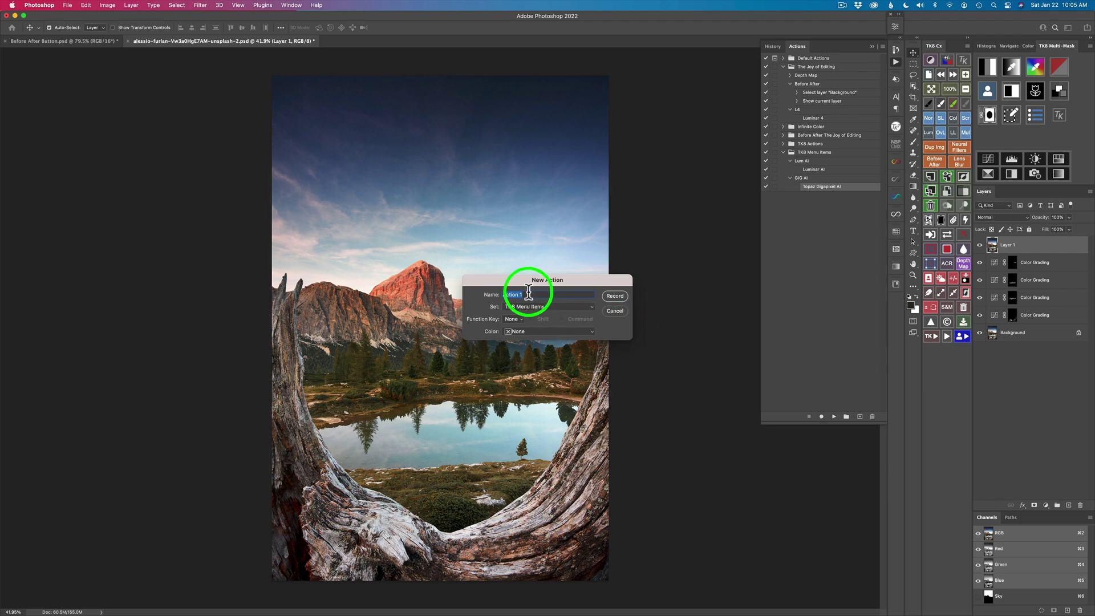
text(NIK CEP)
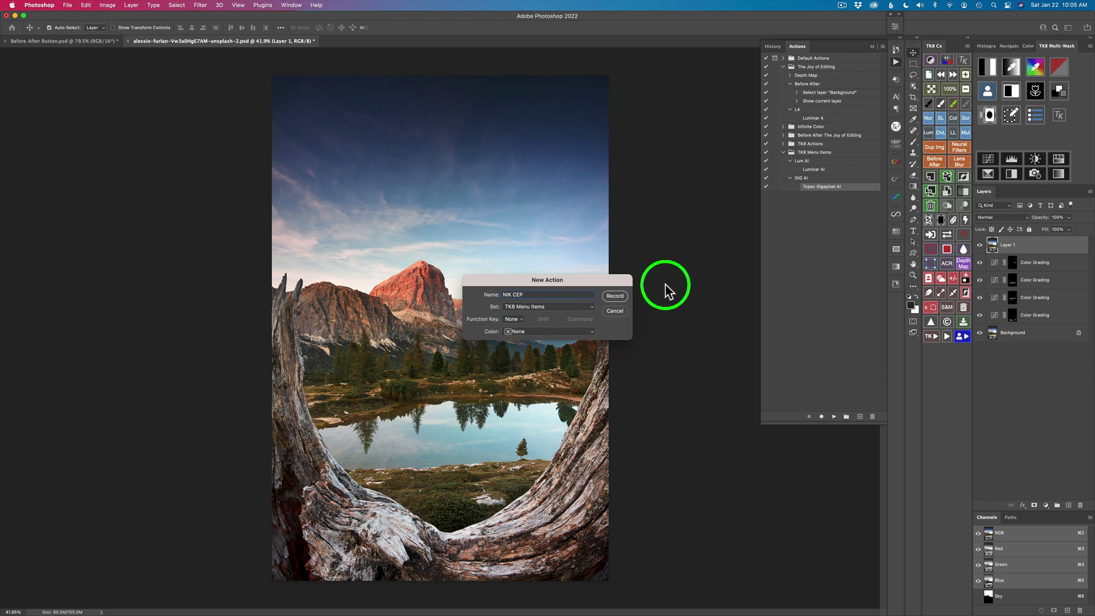
click(615, 296)
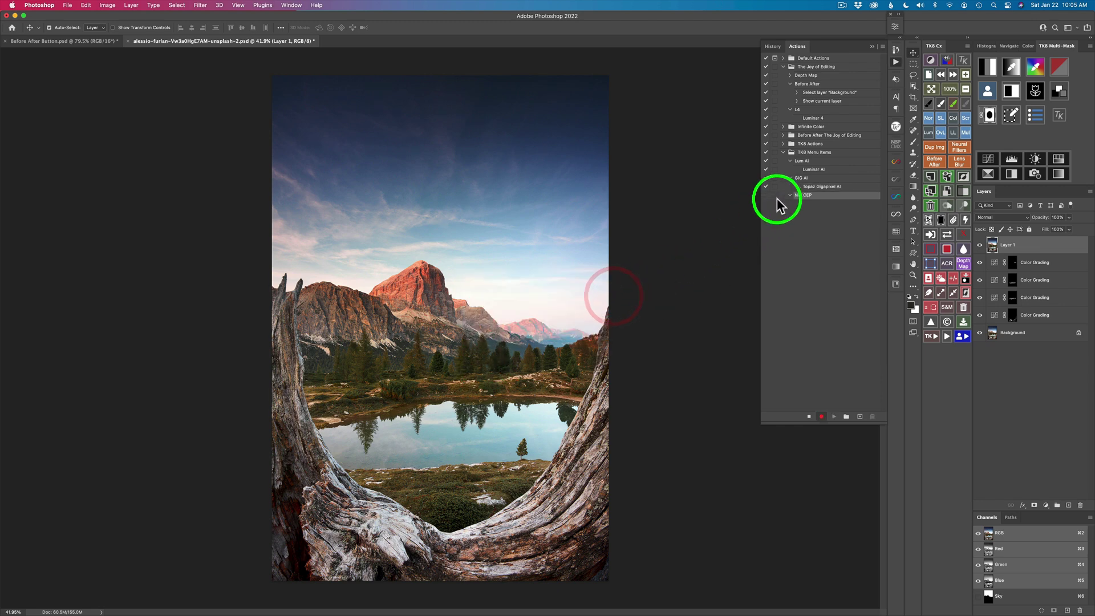
Insert the Nik Collection filter Color Efex Pro 4 as a menu item in the NIK CEP action and stop recording.
click(882, 46)
click(915, 121)
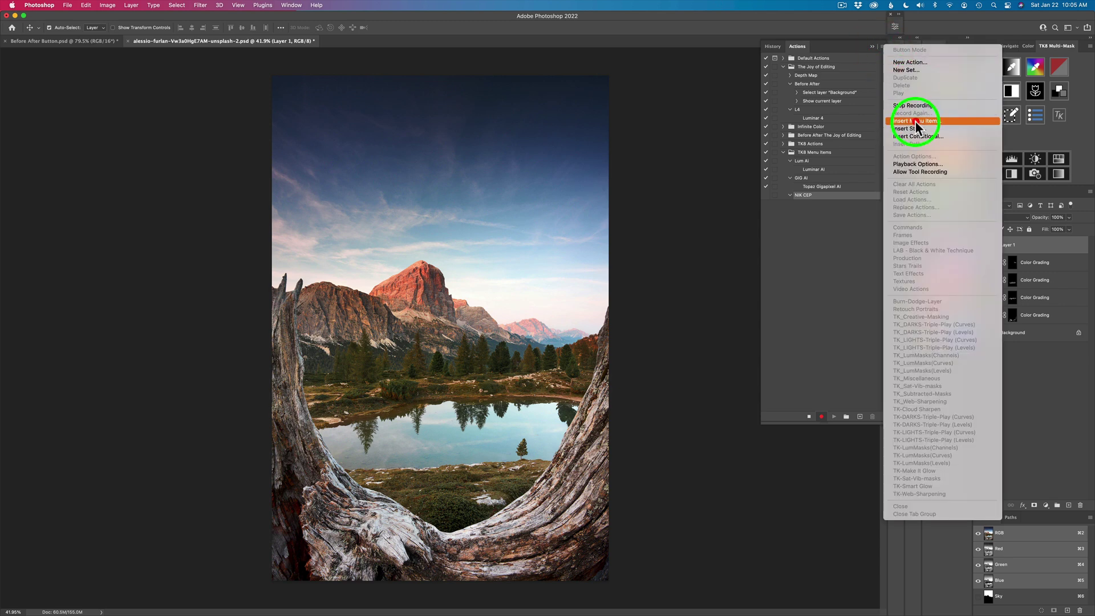
click(200, 5)
mouse_move(222, 232)
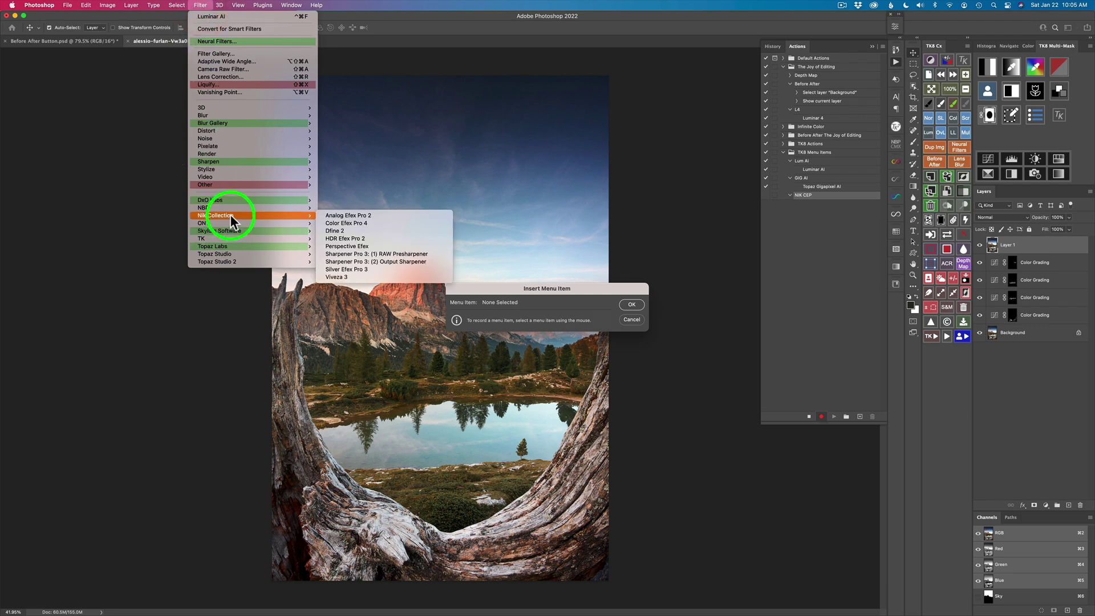
mouse_move(290, 216)
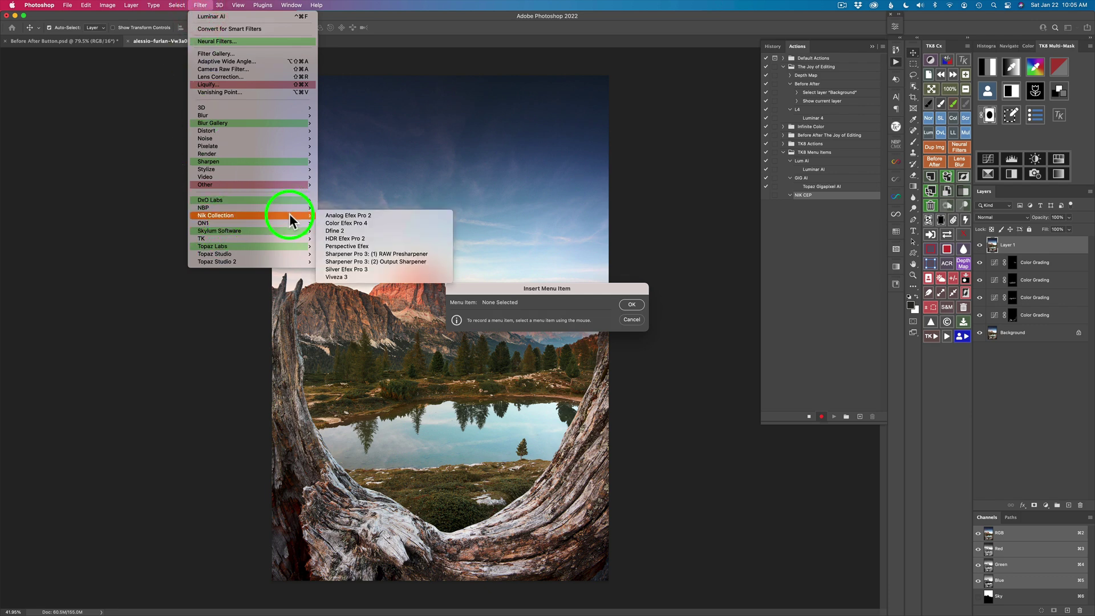
click(349, 222)
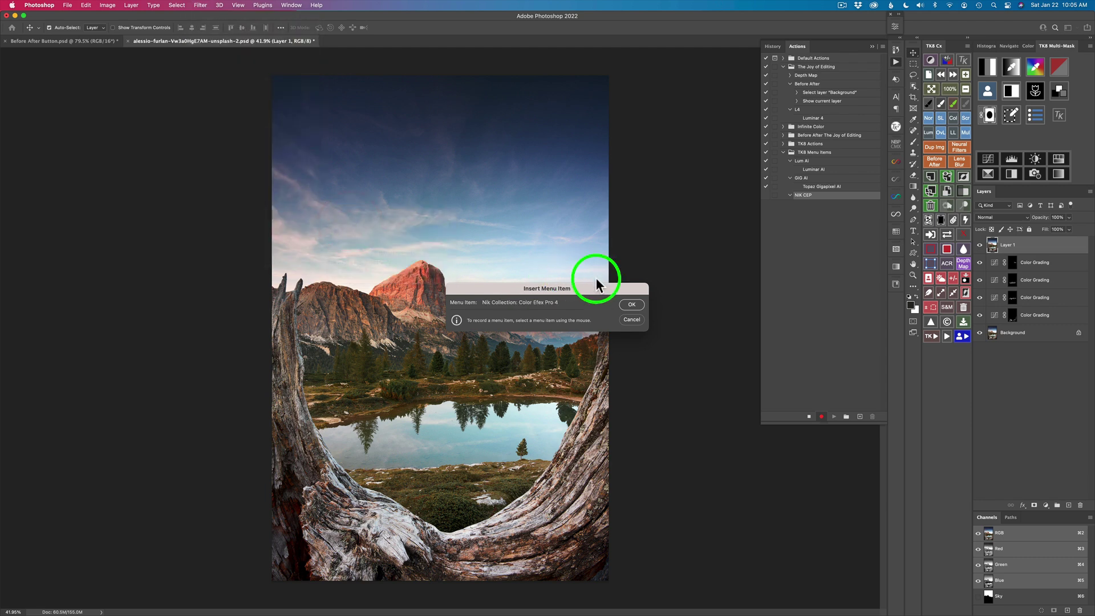
click(631, 305)
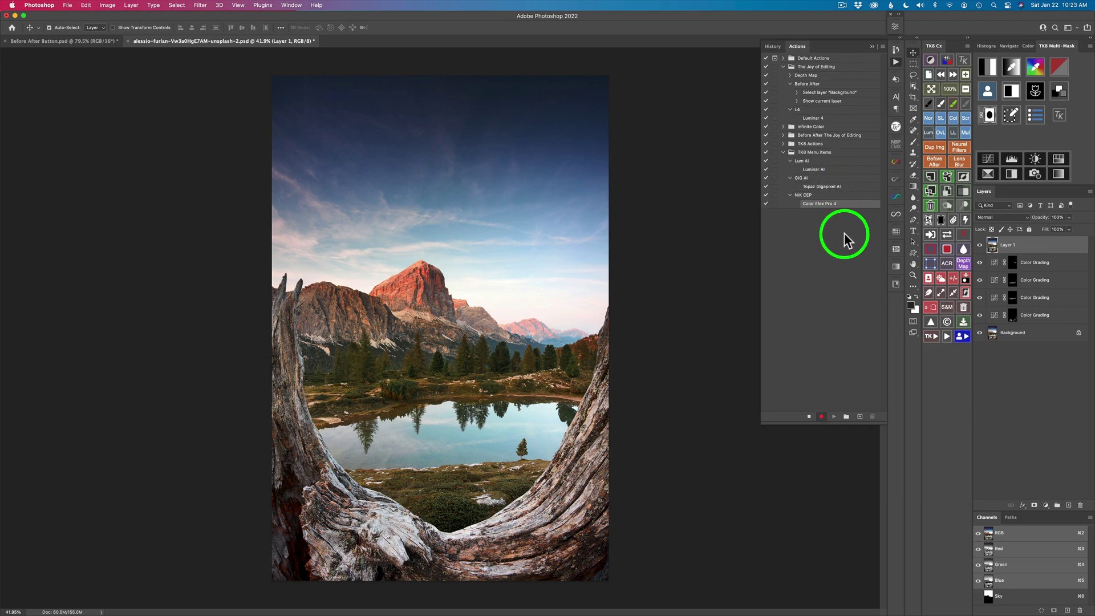
click(809, 417)
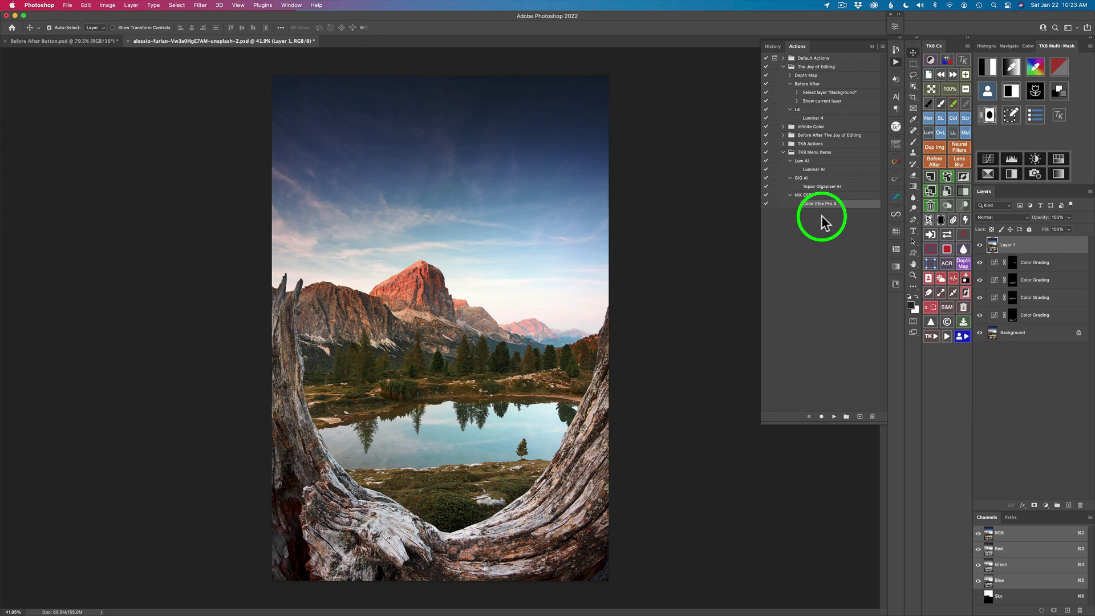
Start recording a new action named "TS2" in the TK8 Menu Items set.
click(859, 416)
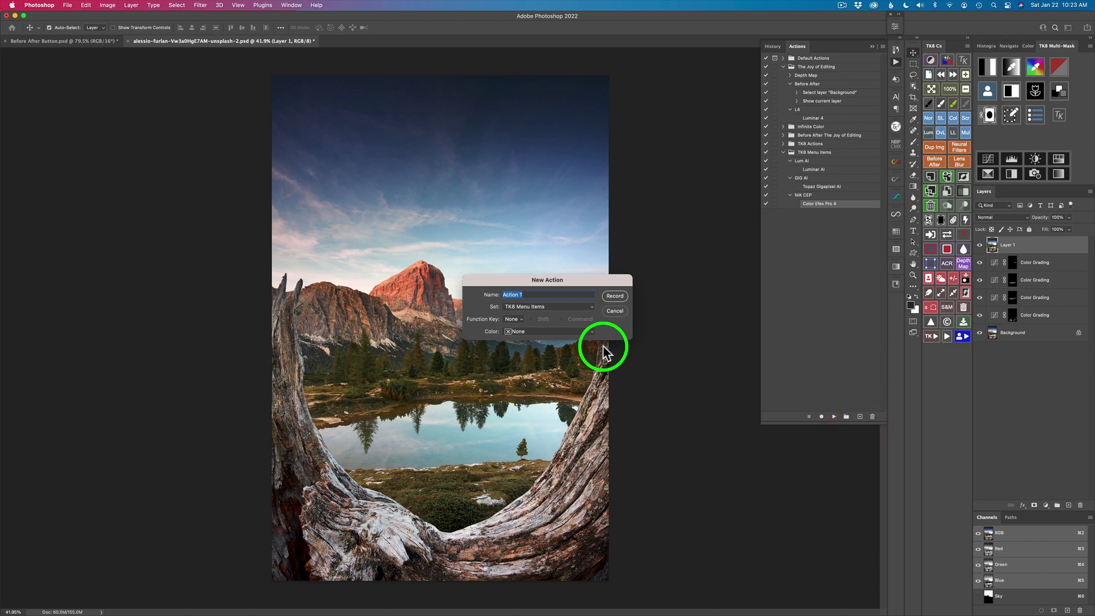
text(TS2)
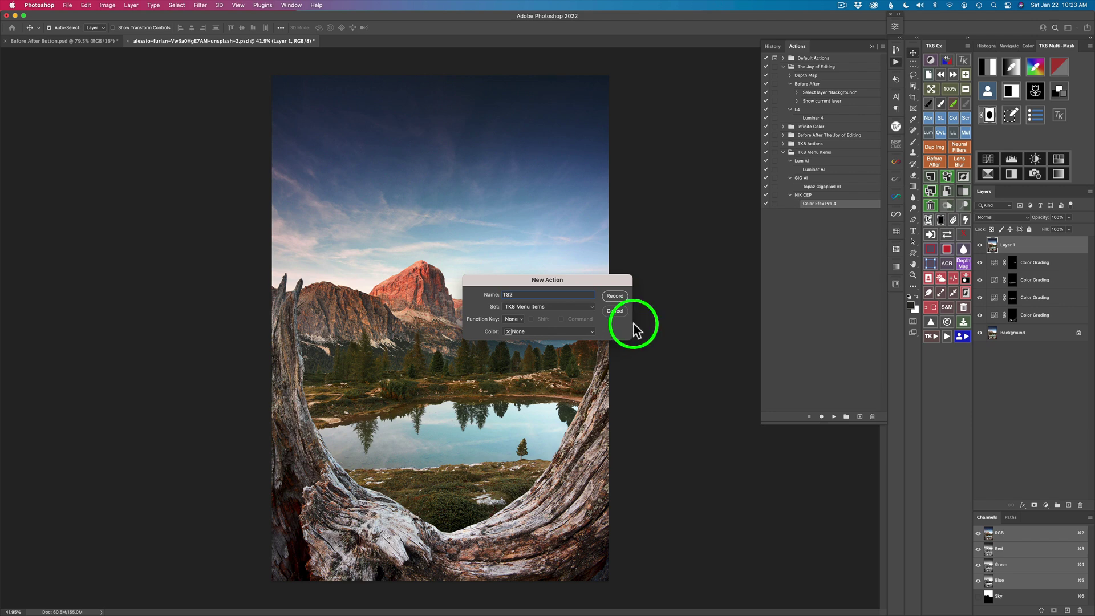
click(622, 296)
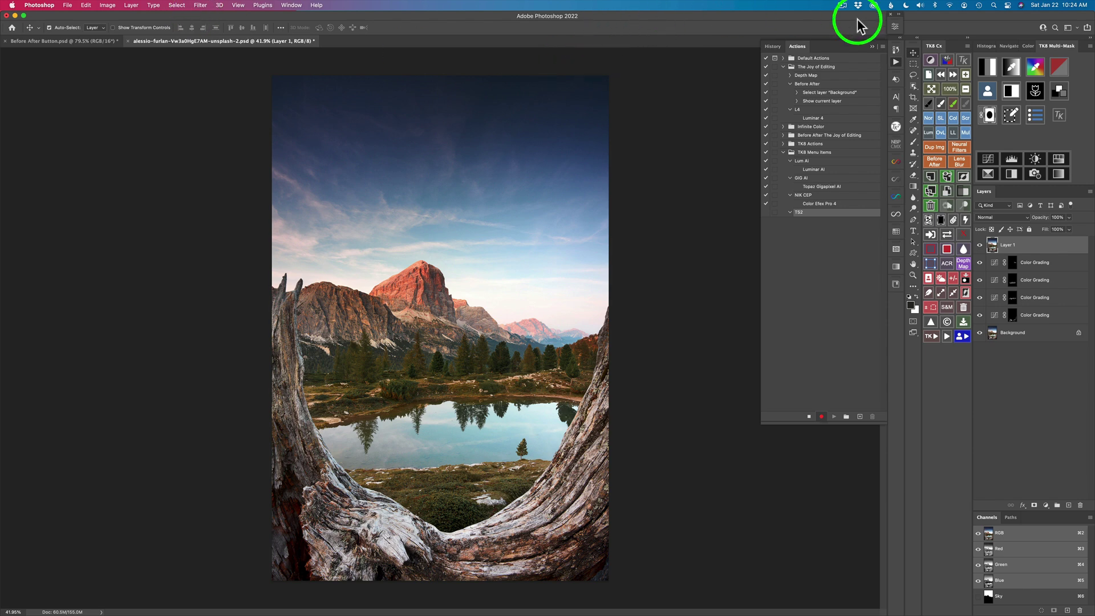
Insert the Topaz Studio 2 filter as a menu item in the TS2 action, stop recording and collapse the Actions panel.
click(882, 46)
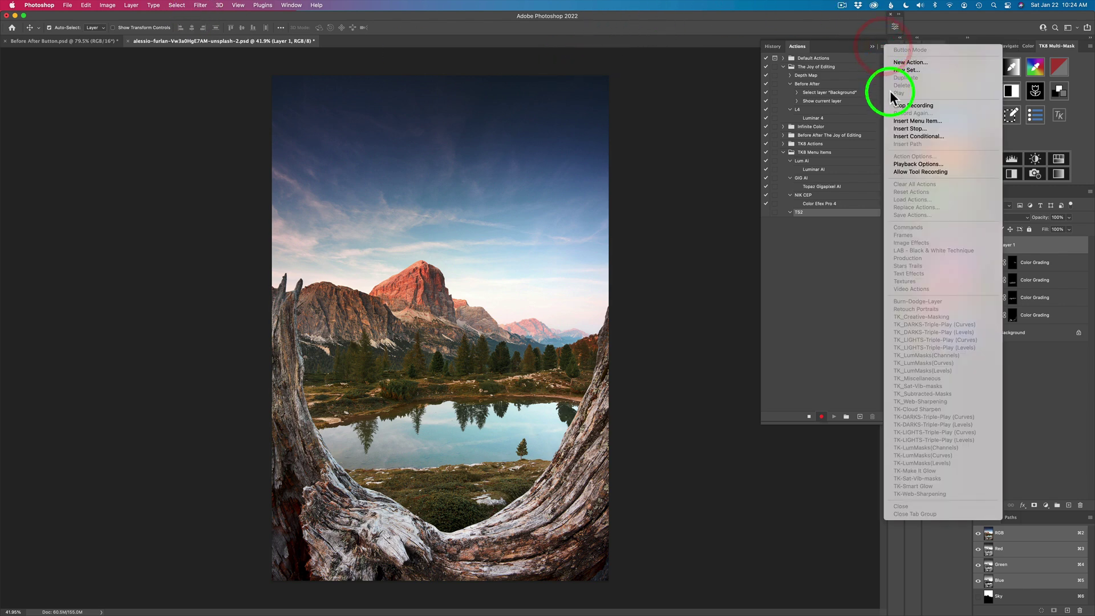
click(914, 120)
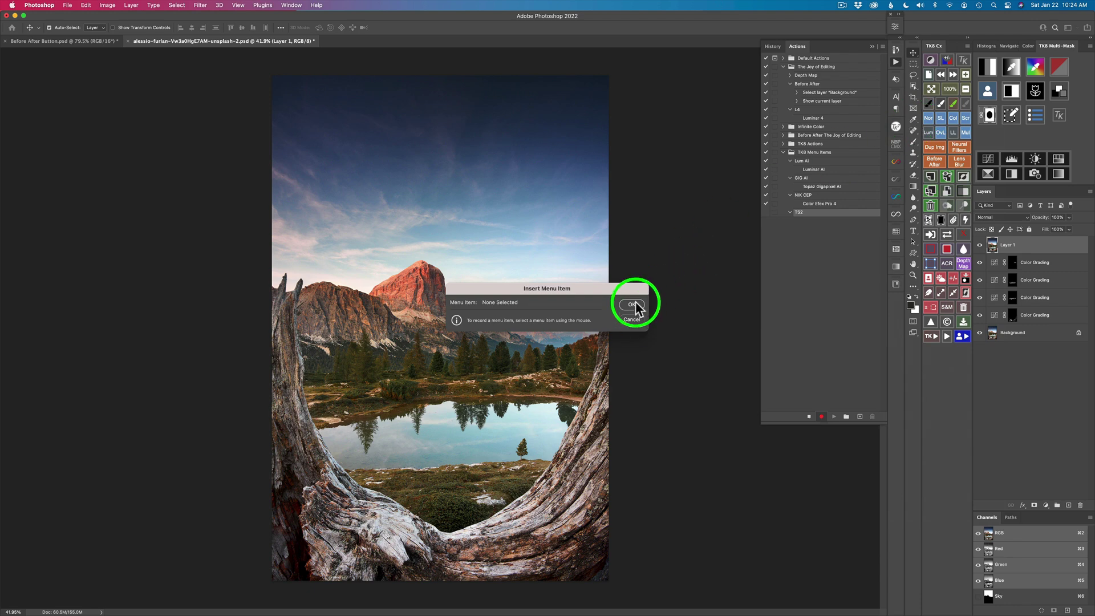
click(202, 6)
mouse_move(266, 258)
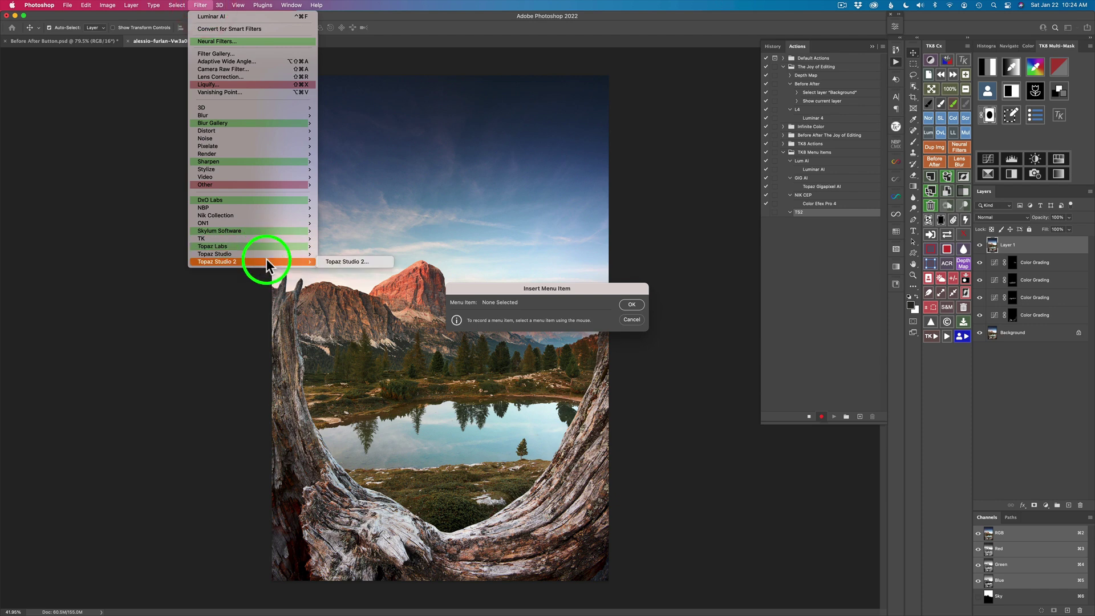
click(355, 261)
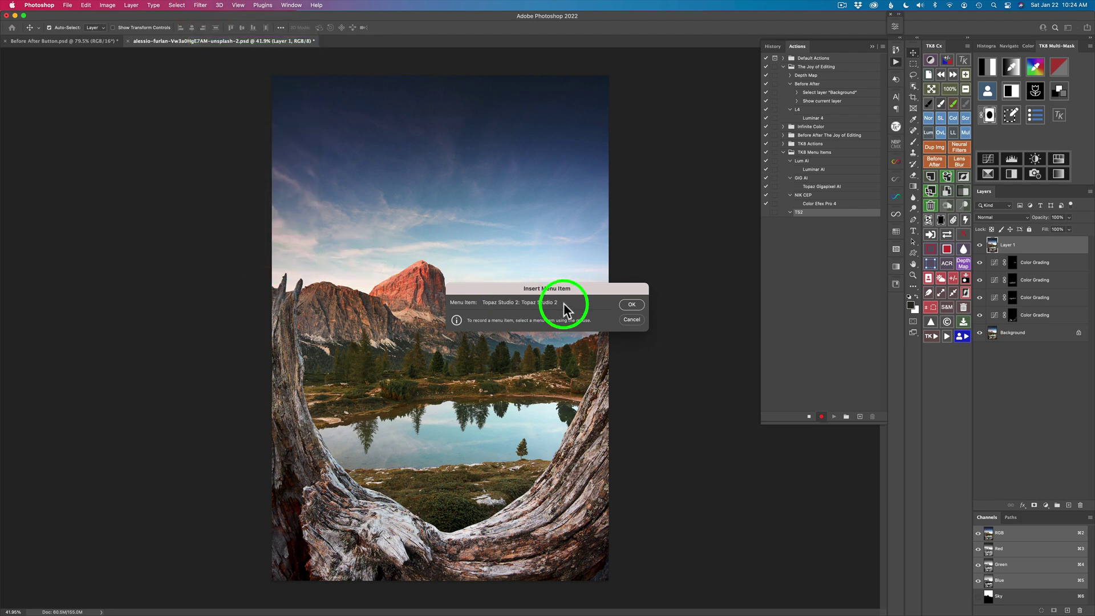
click(632, 305)
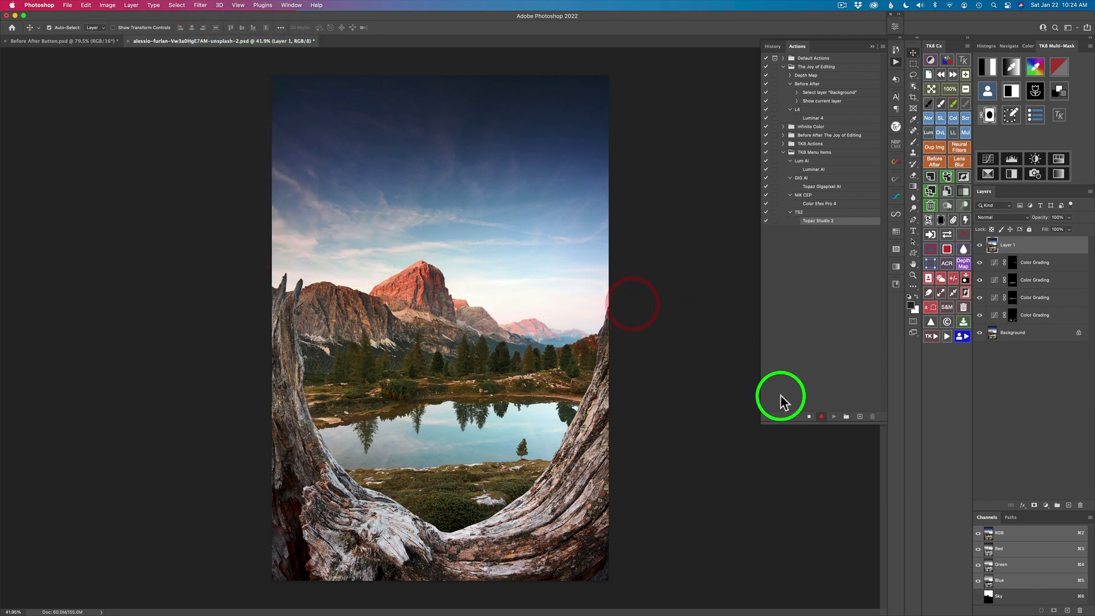
click(808, 416)
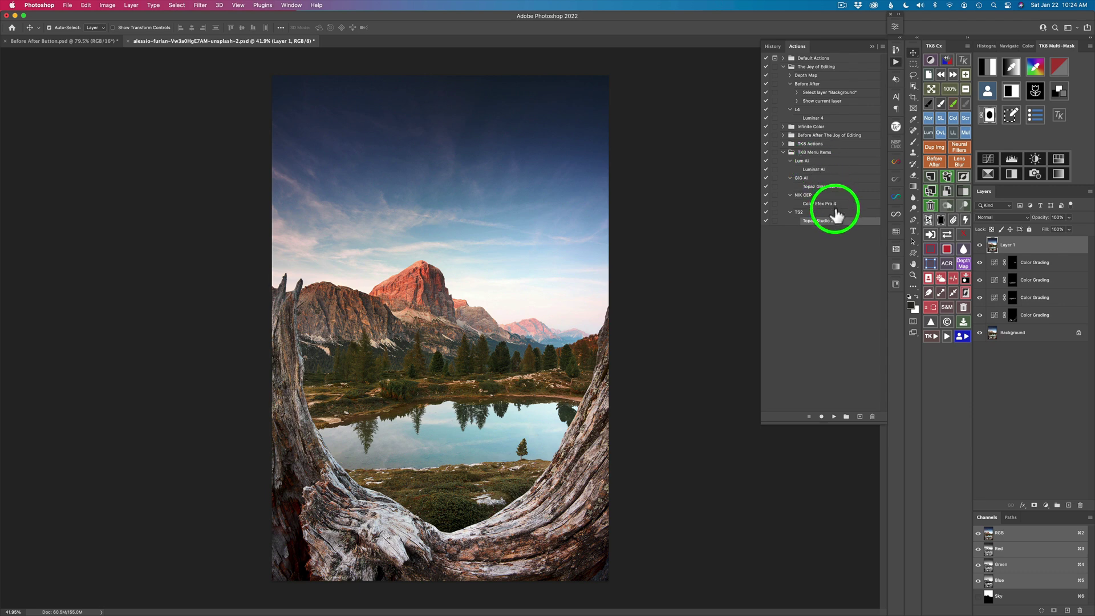
click(895, 61)
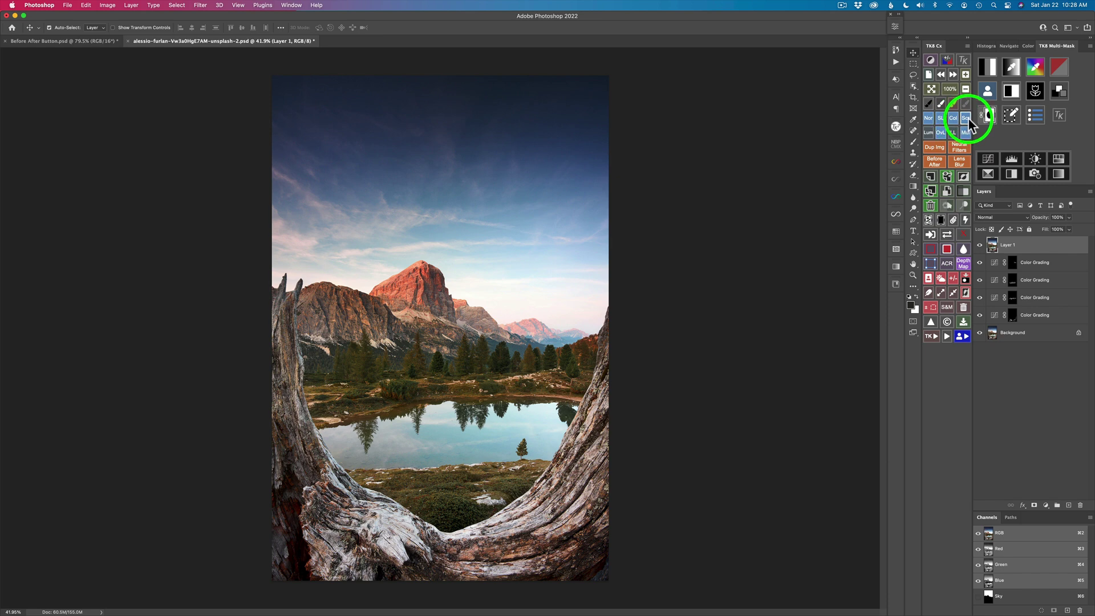
click(1013, 215)
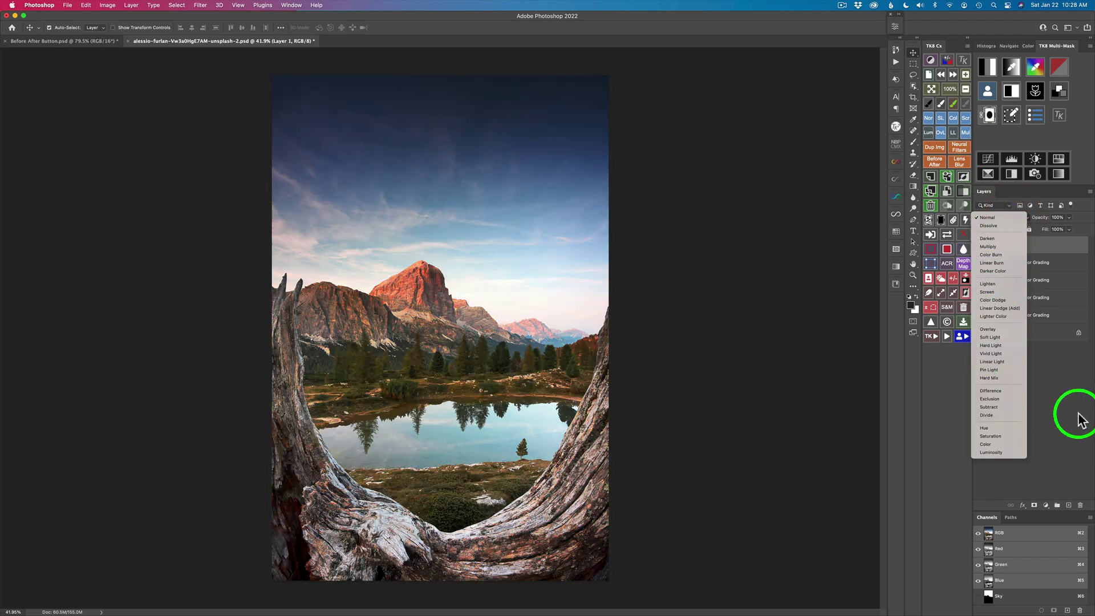
click(1056, 395)
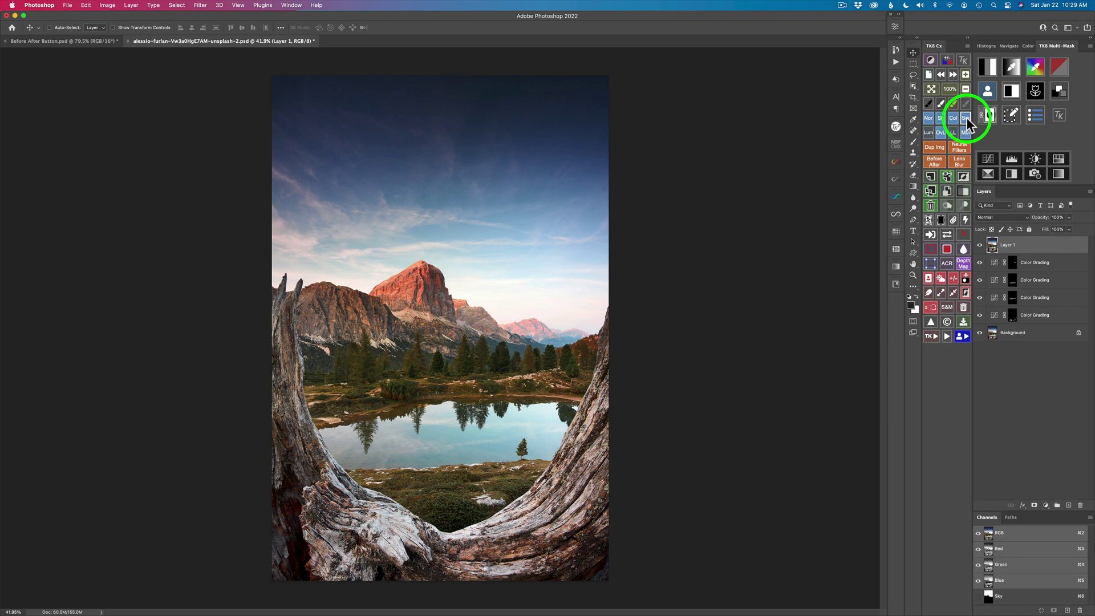
Assign the Lum Ai action from the TK8 Menu Items set to the Scr button of the TK8 Cx panel.
click(965, 117)
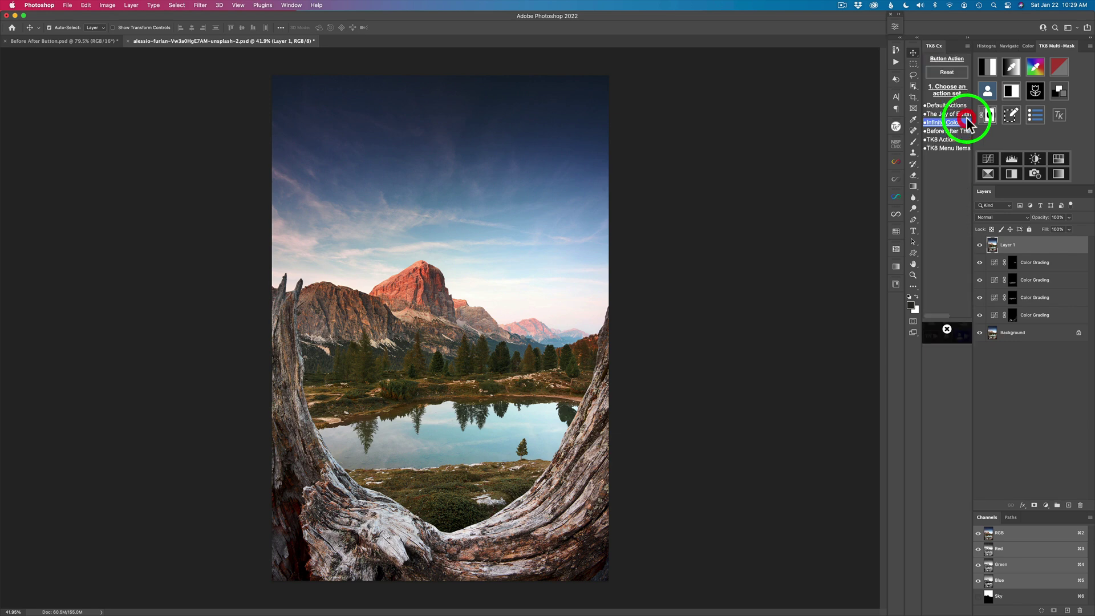
click(951, 148)
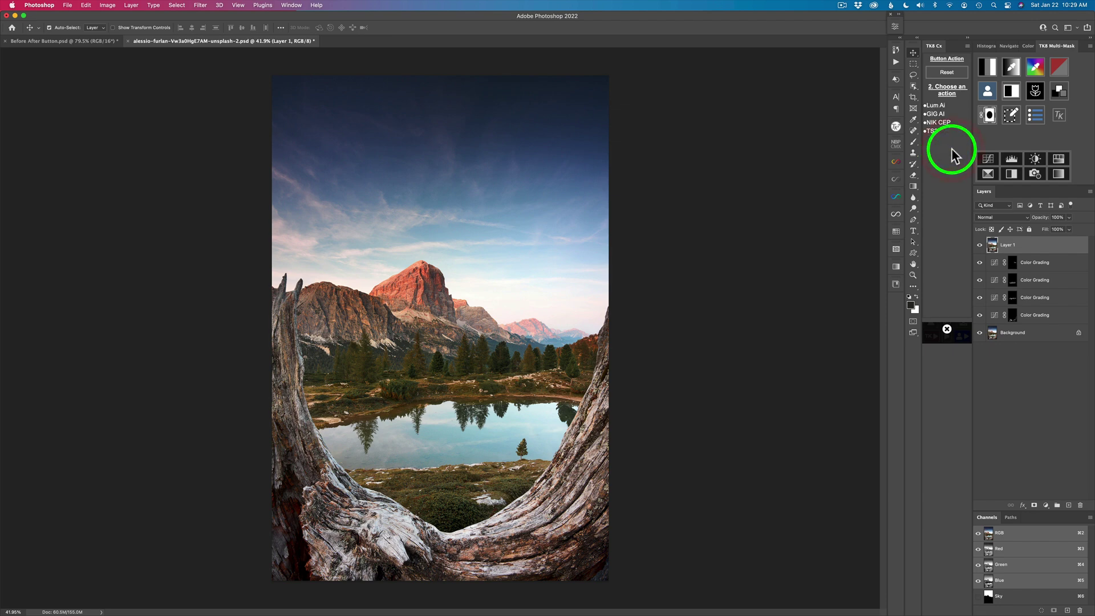
click(940, 105)
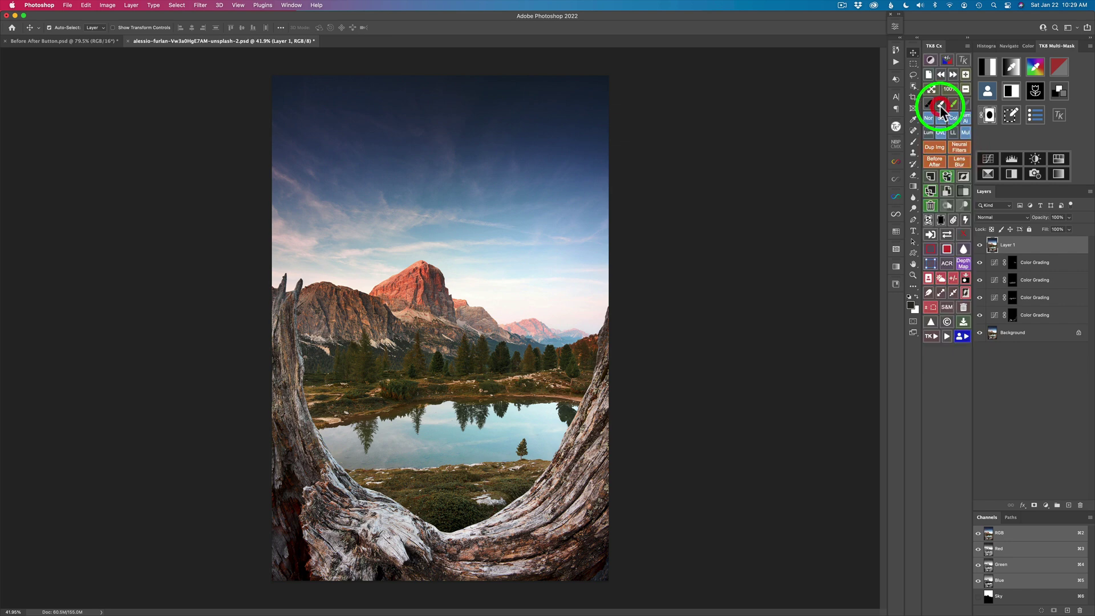
Assign the GIG AI action from the TK8 Menu Items set to the Mul button of the TK8 Cx panel.
click(966, 132)
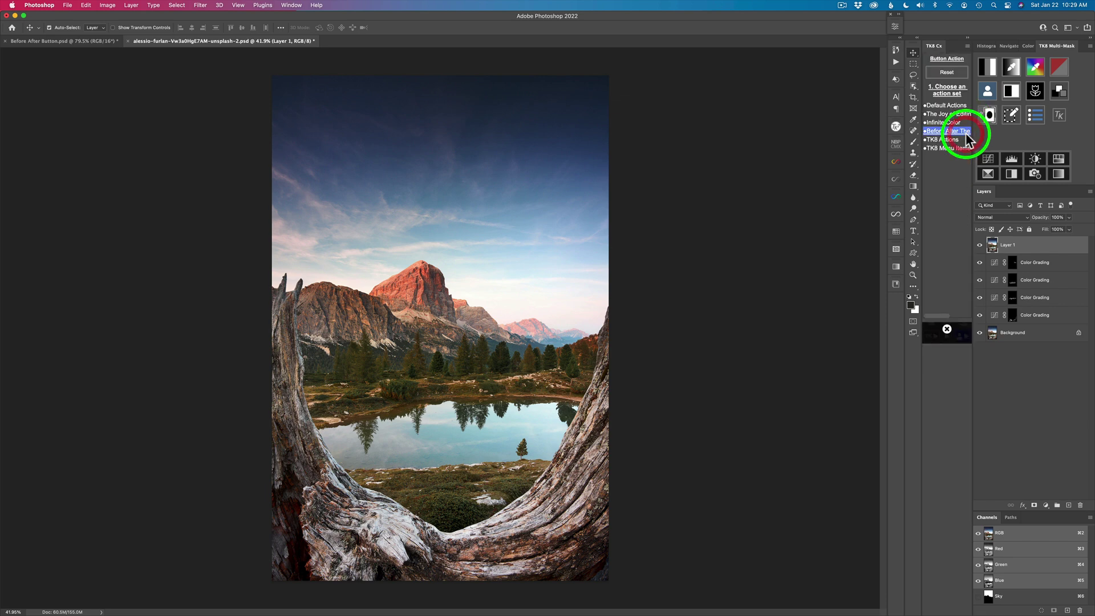
click(947, 149)
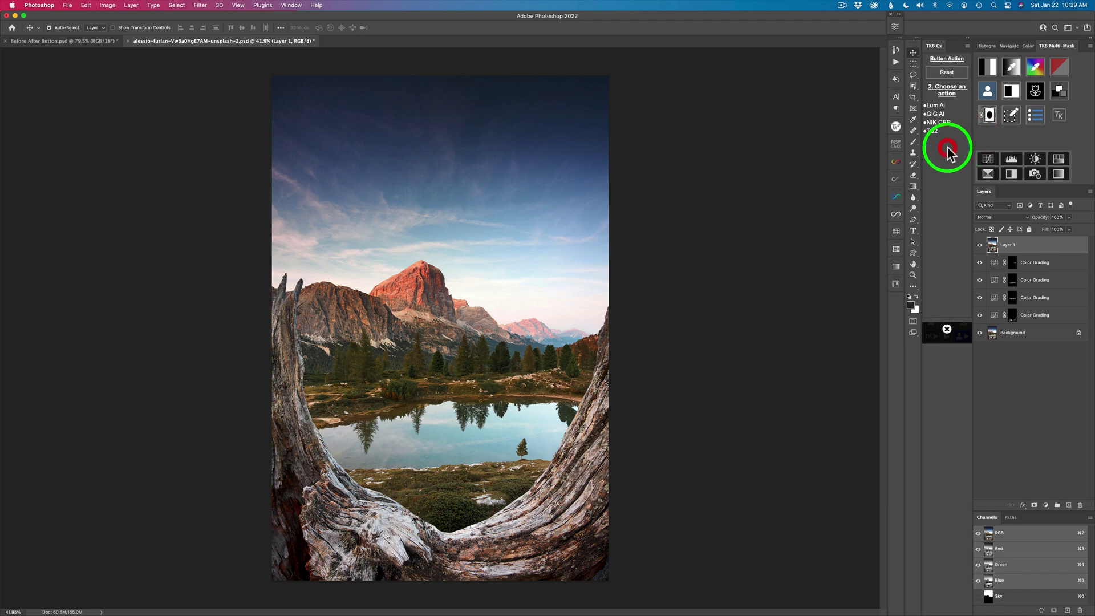
click(936, 114)
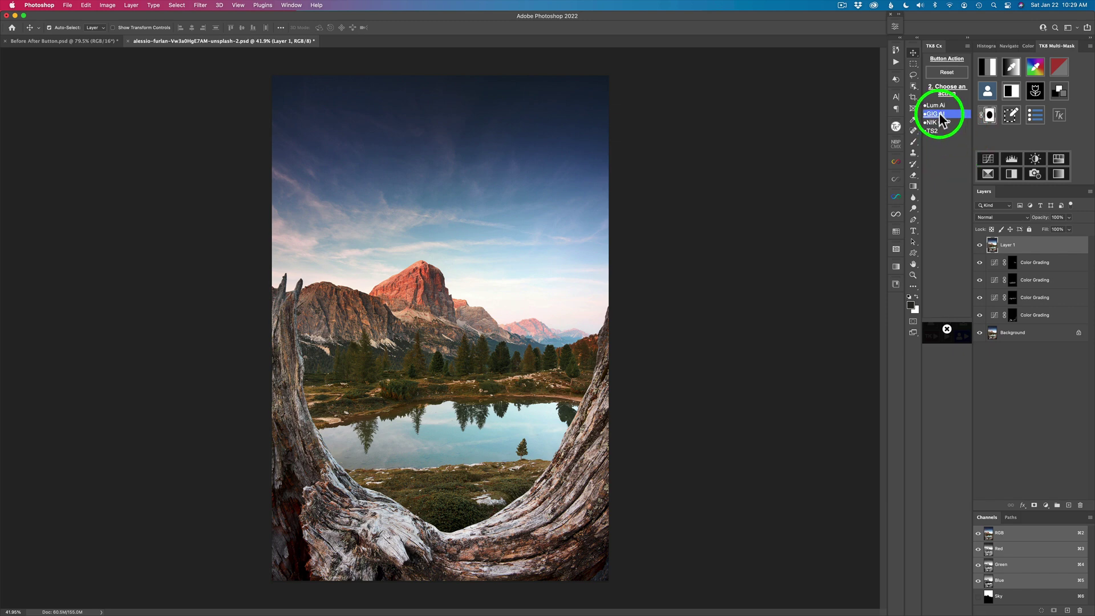
click(938, 111)
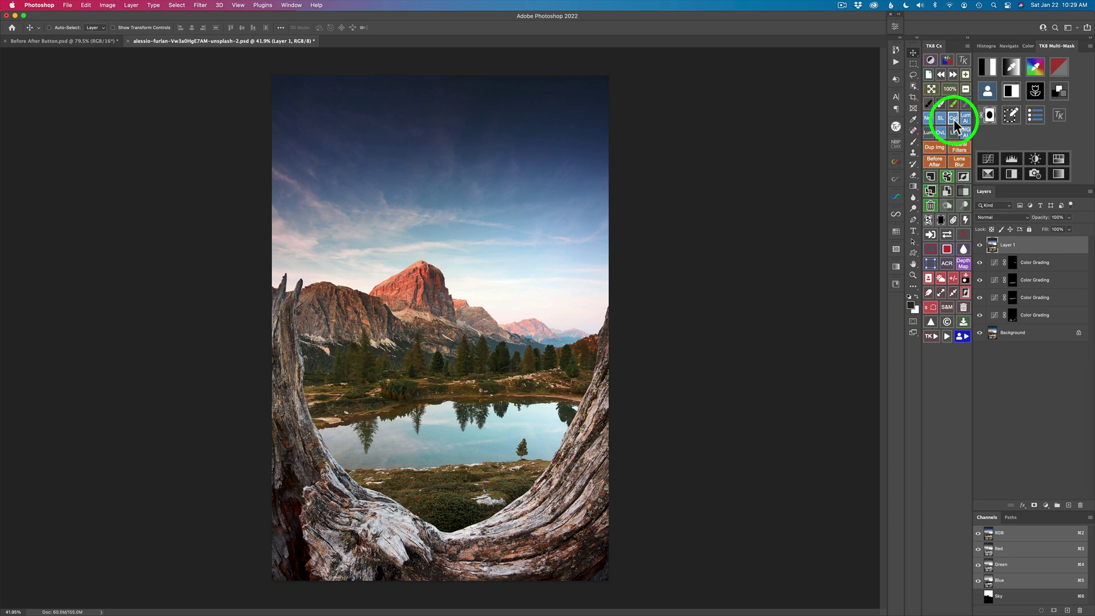
Assign the NIK CEP action from the TK8 Menu Items set to the Col button of the TK8 Cx panel.
click(954, 119)
click(954, 122)
click(945, 131)
click(940, 123)
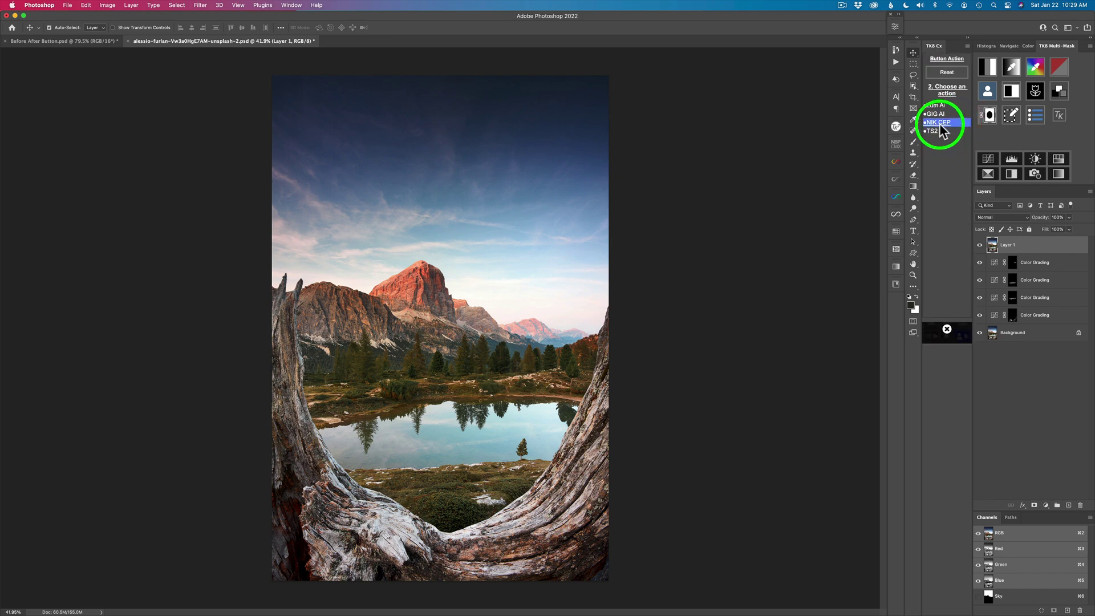
click(941, 122)
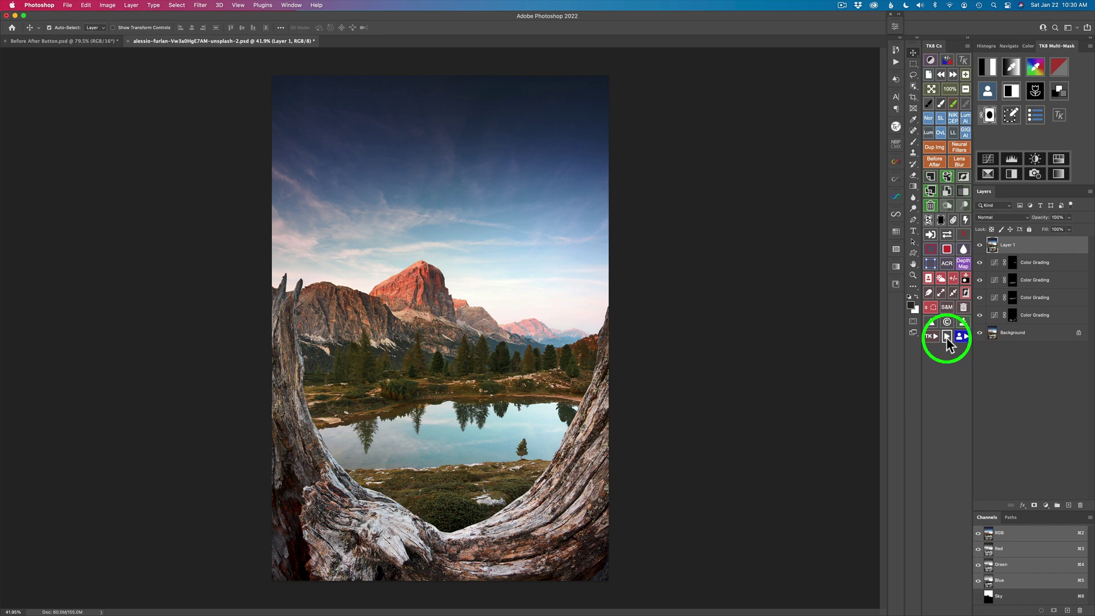
Assign the TS2 action from the TK8 Menu Items set to the plain play-arrow button of the TK8 Cx panel.
click(945, 337)
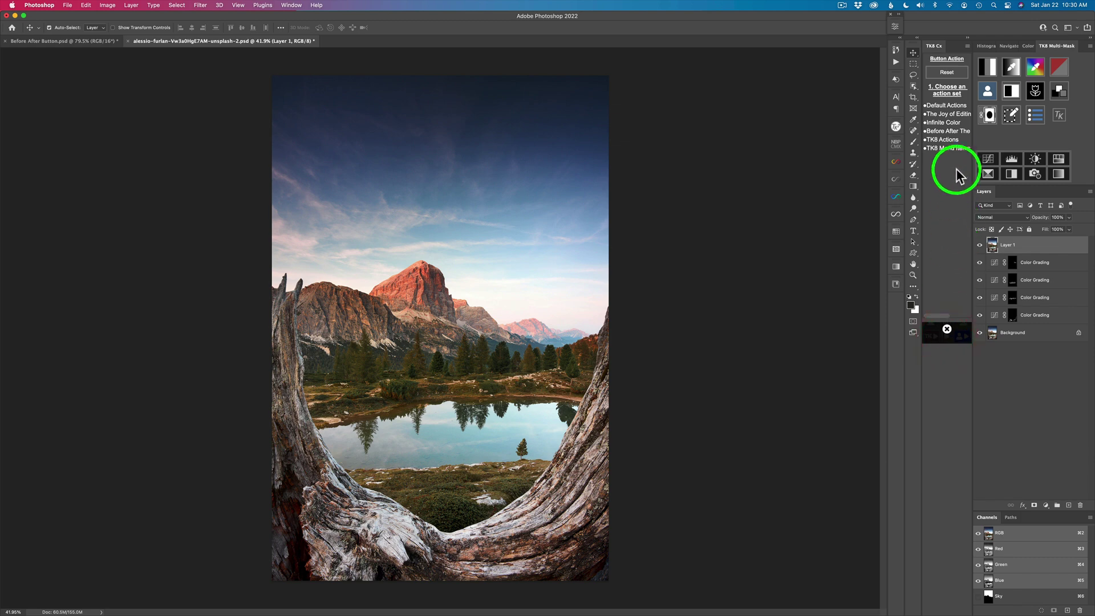
scroll(947, 154, right, 2)
click(946, 149)
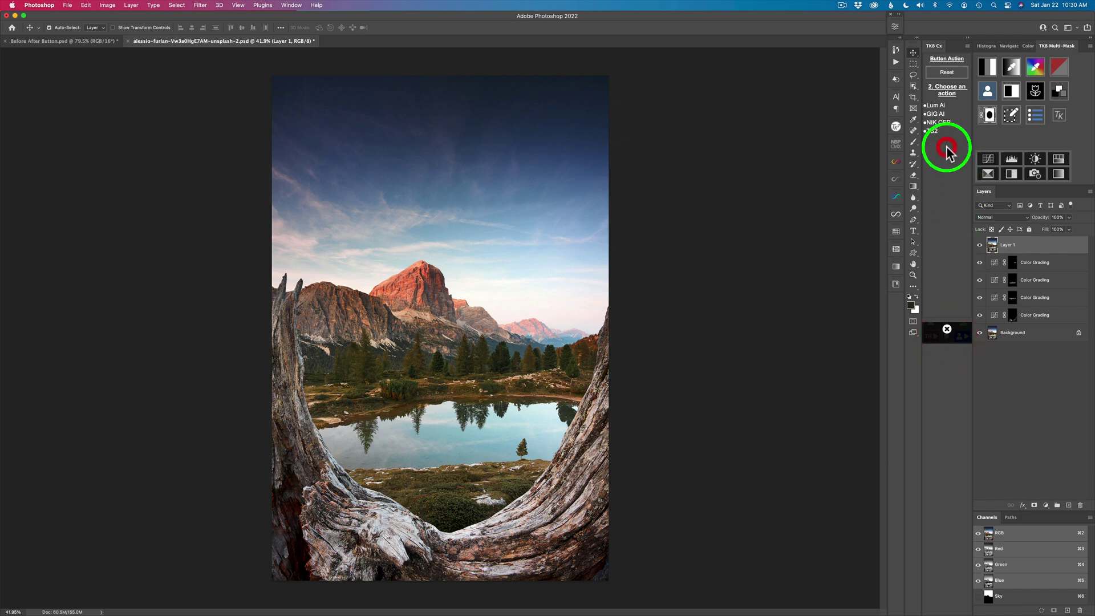
click(930, 132)
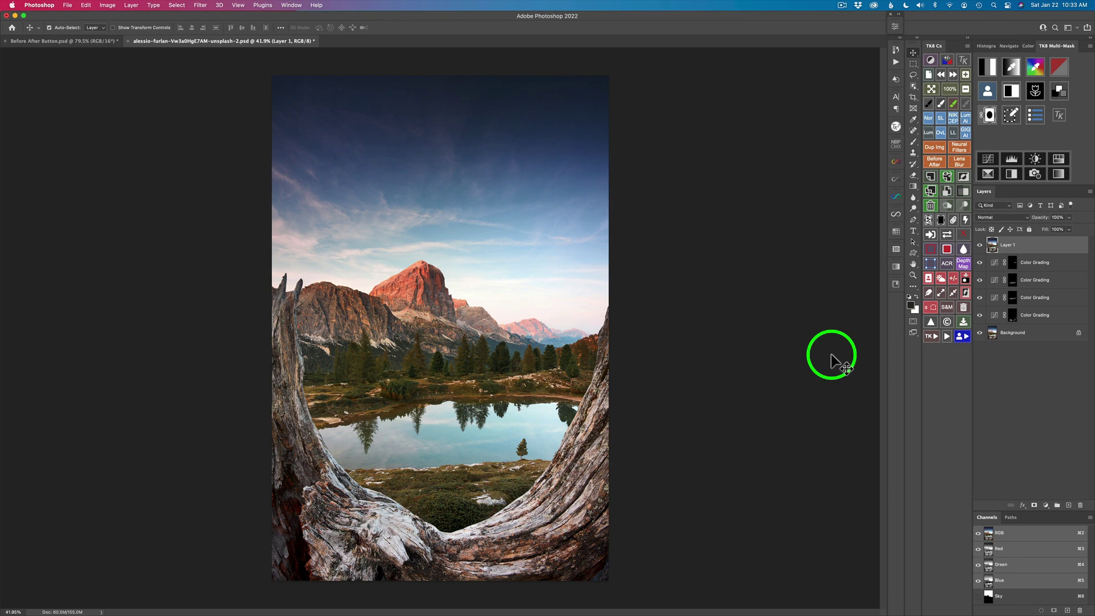
Add the Lum Ai action from the TK8 Menu Items set to the TK8 Cx User Actions list.
click(962, 338)
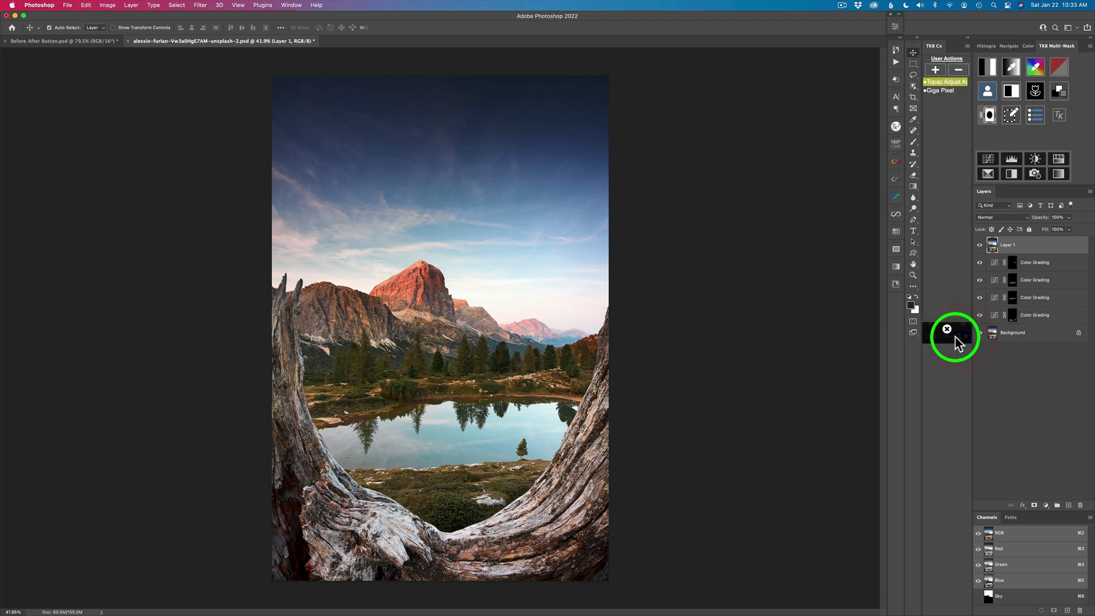
click(935, 70)
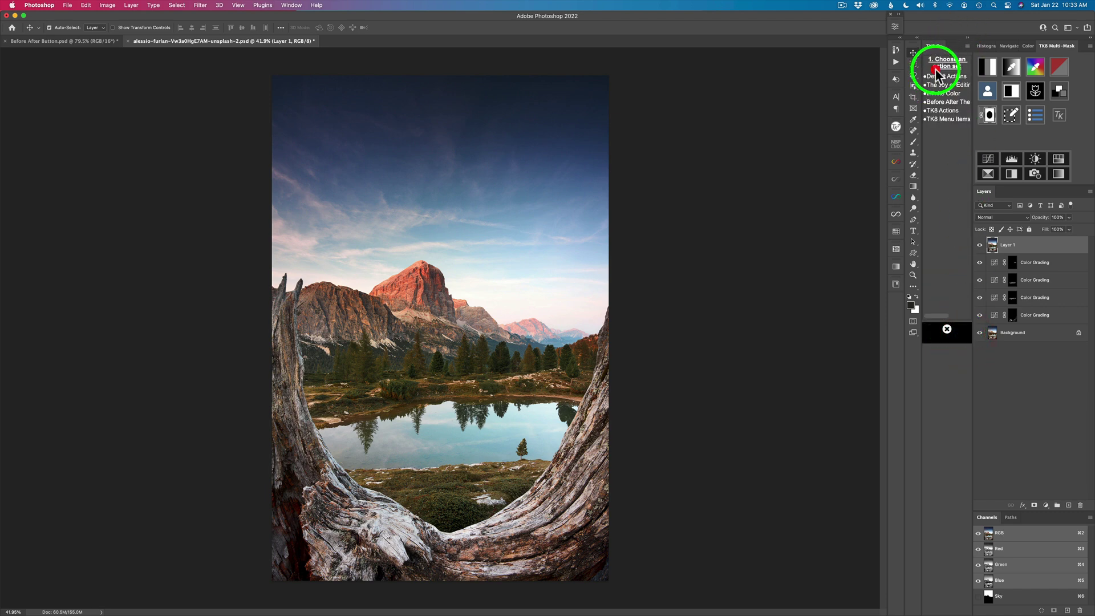
click(946, 116)
click(948, 103)
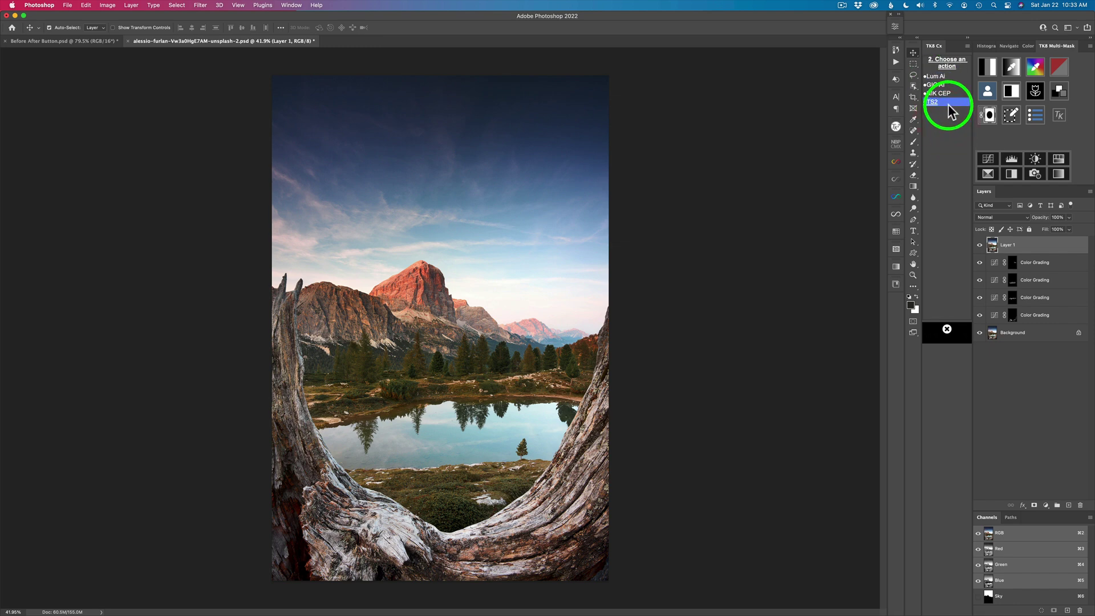
click(941, 76)
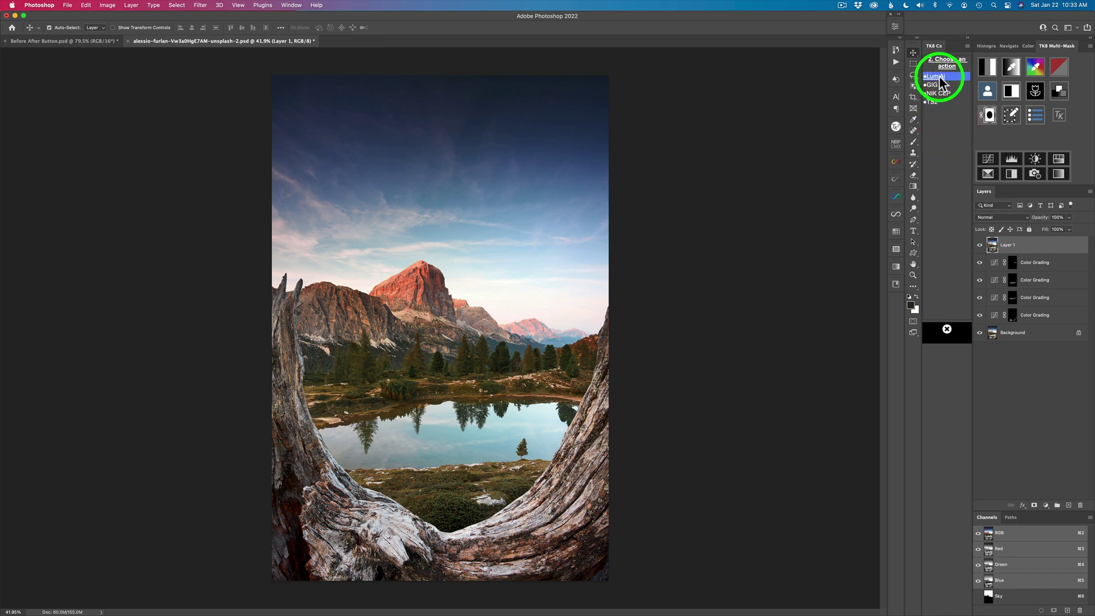
click(938, 76)
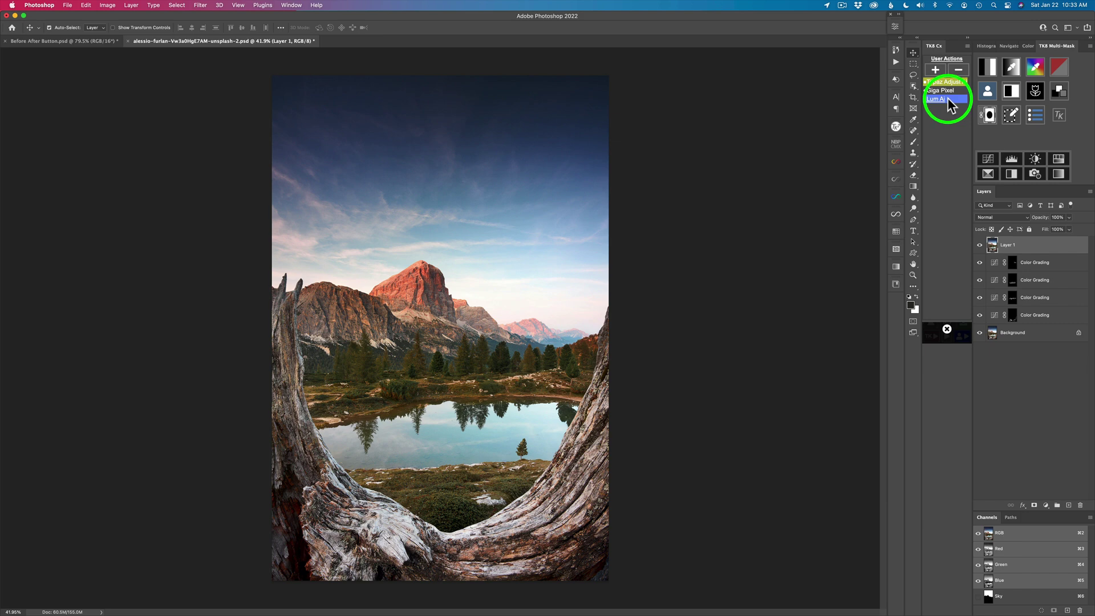
Colour the Lum Ai user action green and the Giga Pixel user action red, and close the User Actions list.
right_click(947, 97)
click(945, 128)
click(947, 90)
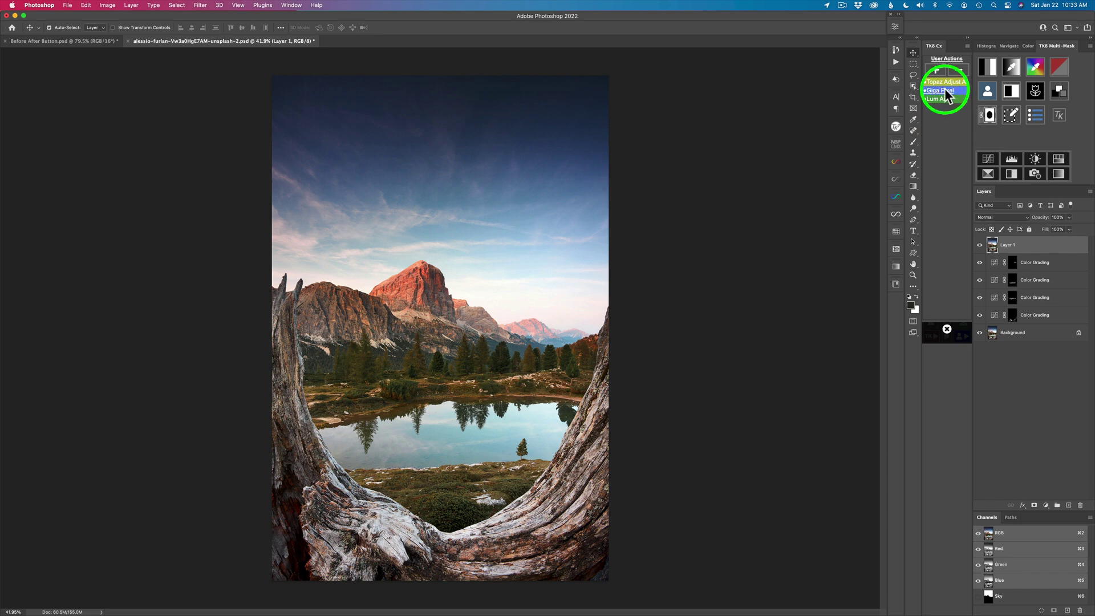
right_click(945, 90)
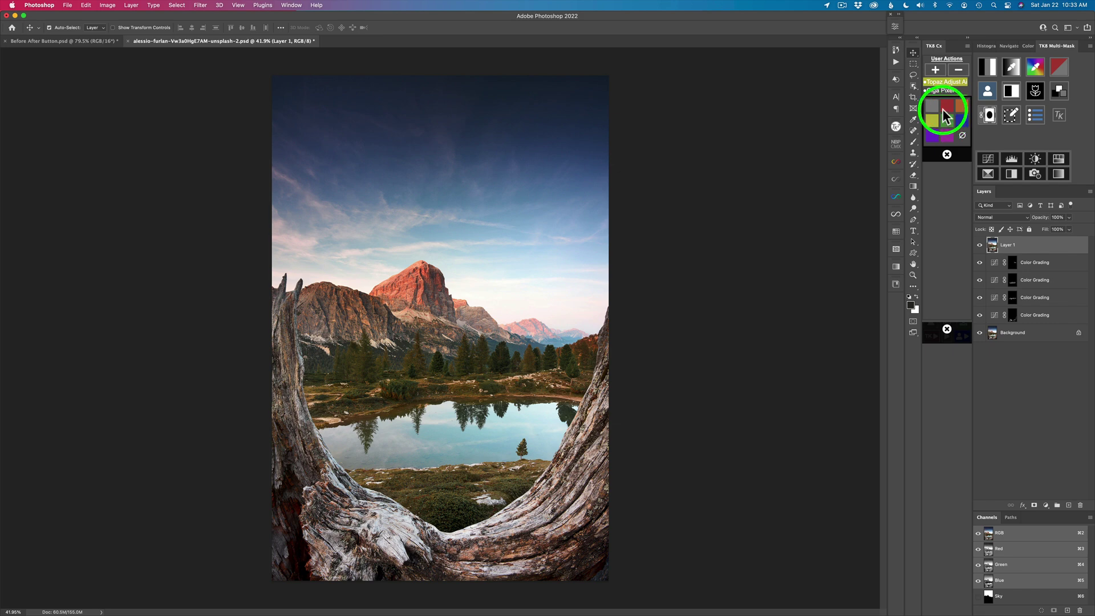
click(945, 107)
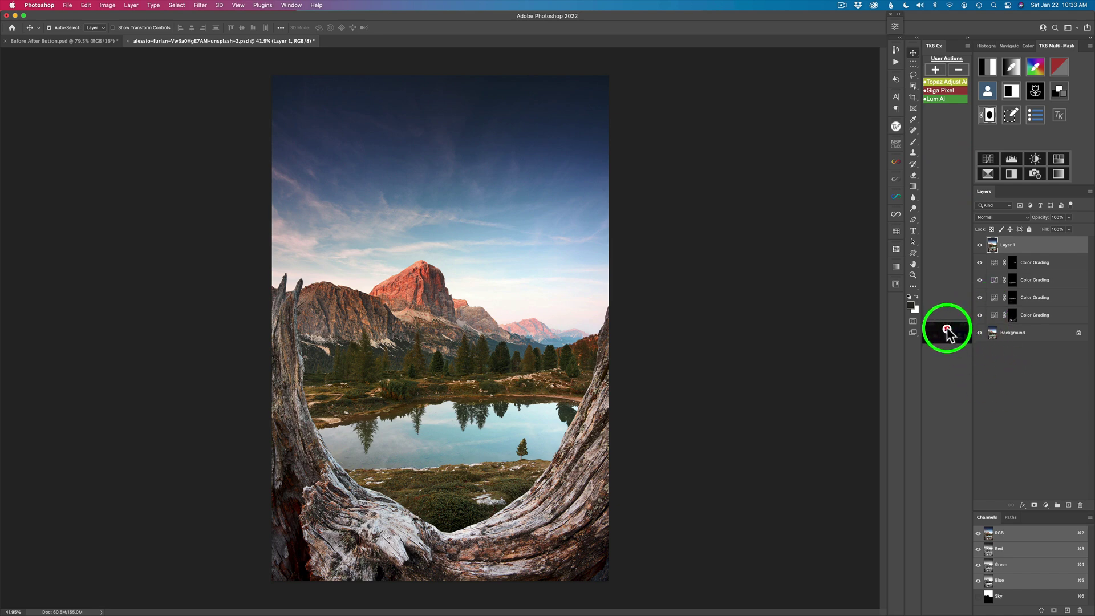
click(946, 328)
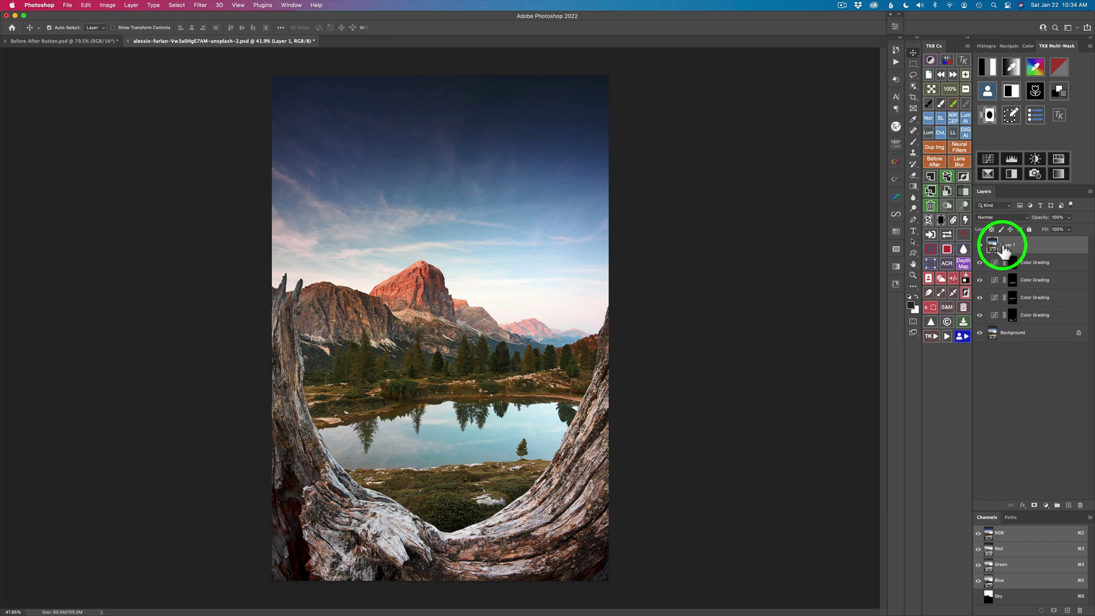
Launch Topaz Studio 2 with its assigned TK8 Cx button and cancel back to Photoshop without editing.
click(946, 337)
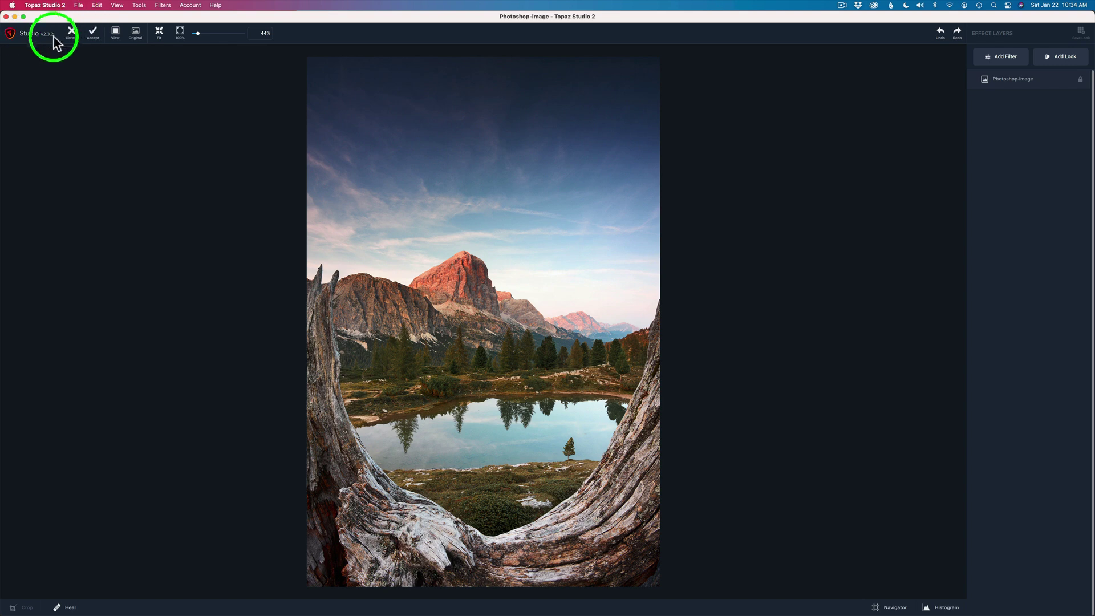
click(73, 34)
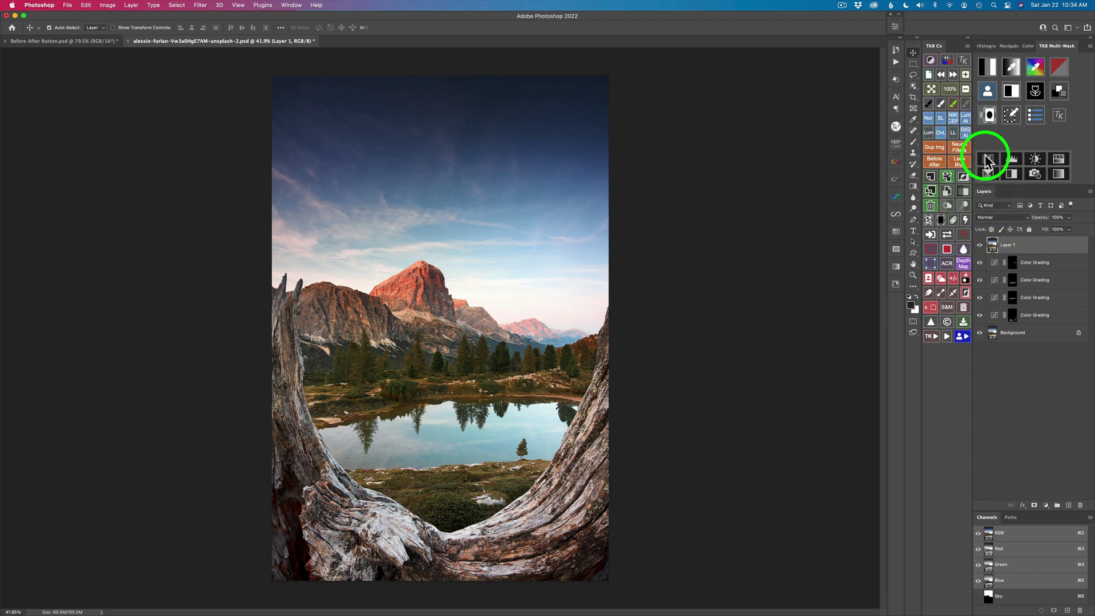
Launch Luminar AI with the Lum Ai button and apply the City Thrills template from the Big City Lights collection to Layer 1.
click(966, 118)
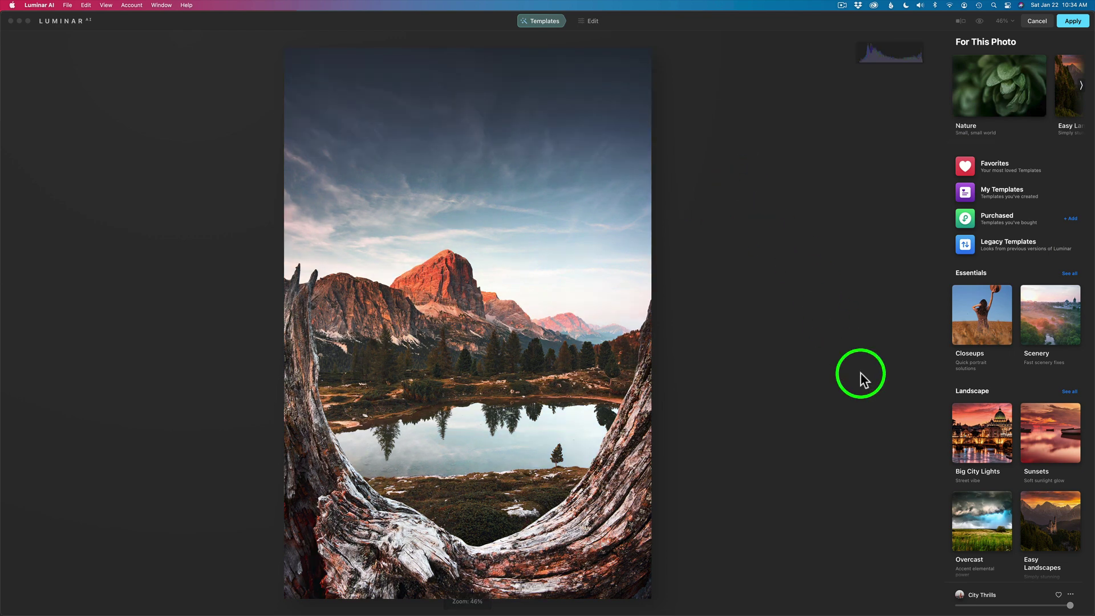
click(990, 434)
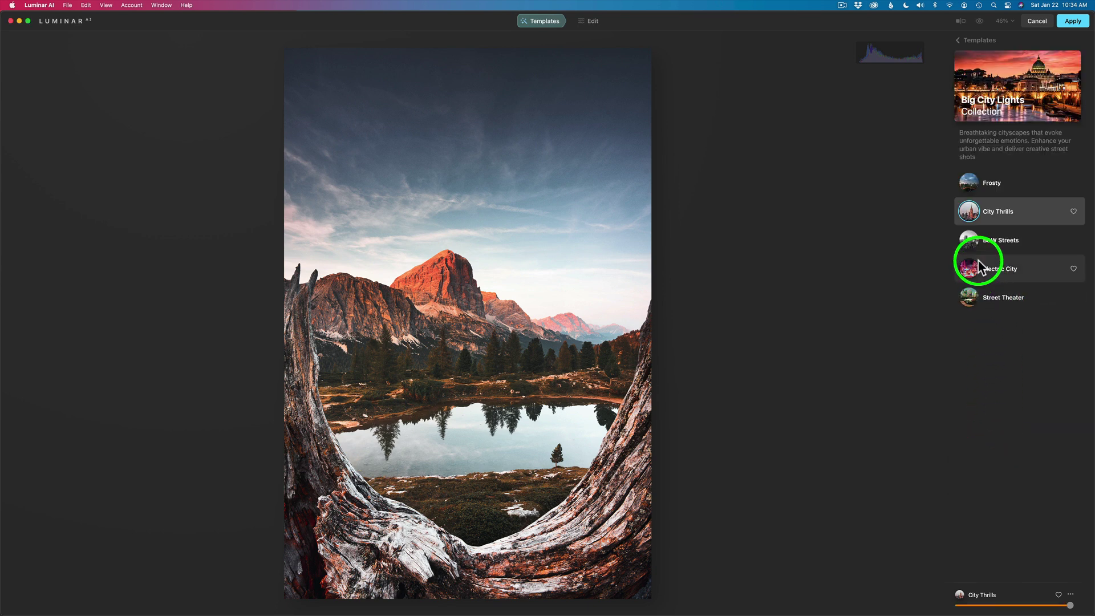
click(972, 211)
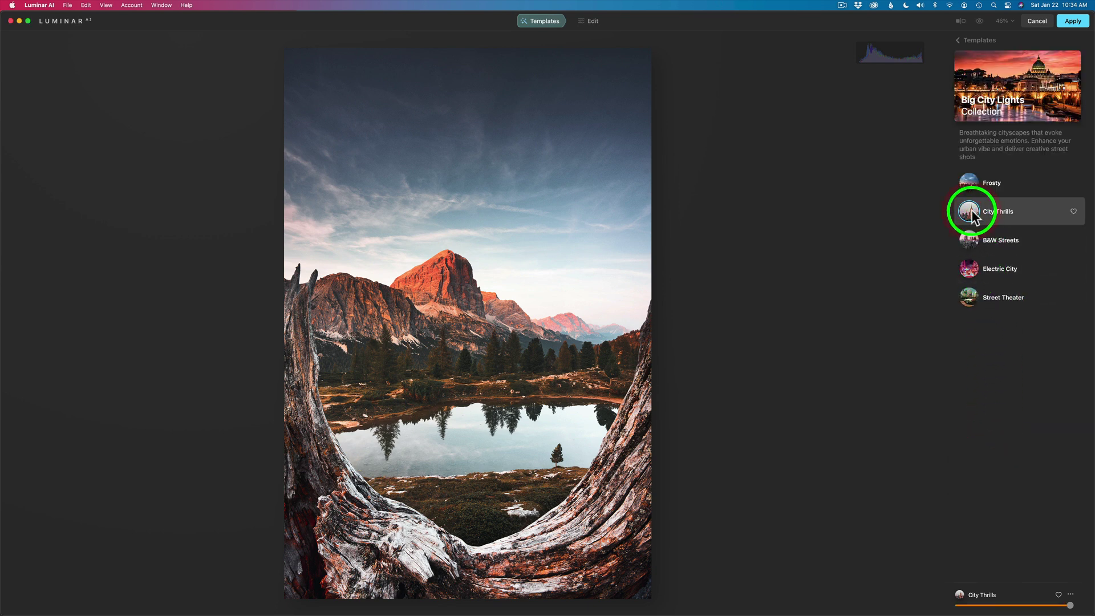
click(1071, 21)
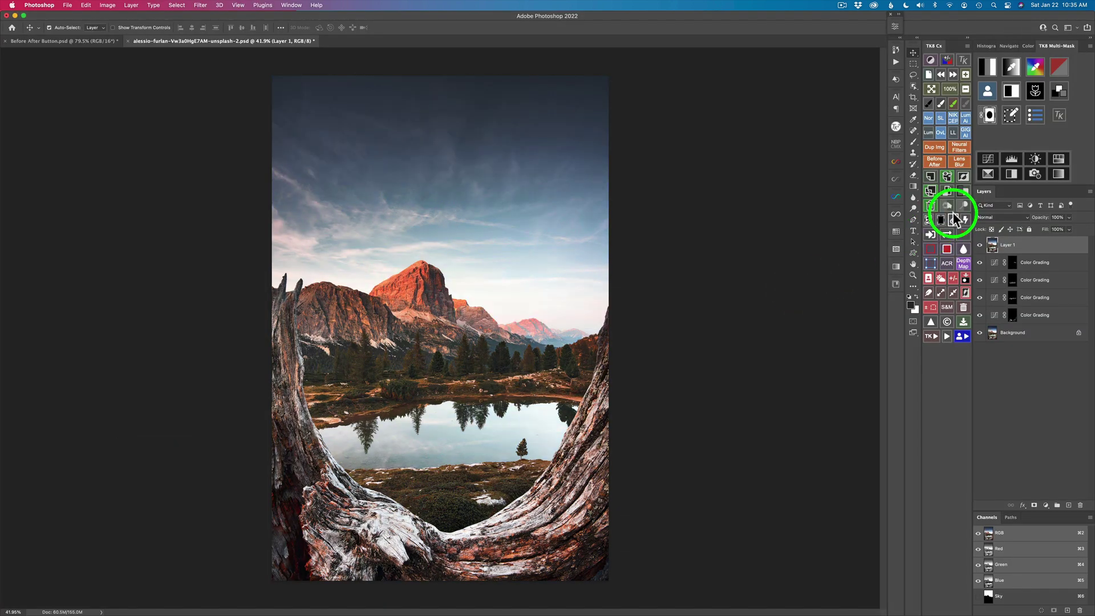
Toggle Layer 1's visibility to compare the image with and without the Luminar AI edit, leaving the layer hidden.
click(980, 246)
click(980, 246)
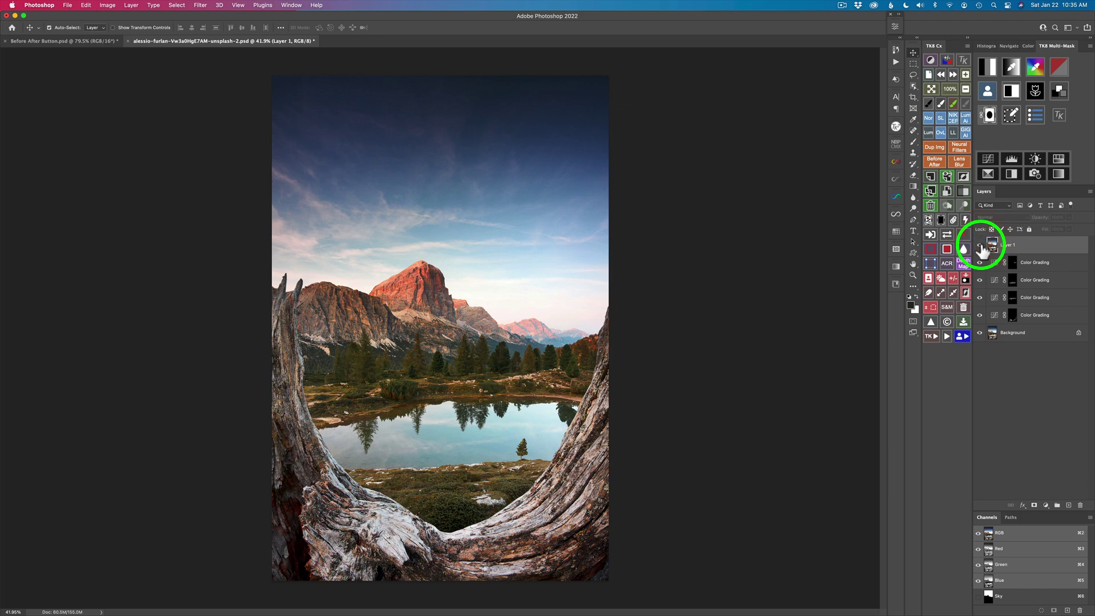
click(980, 246)
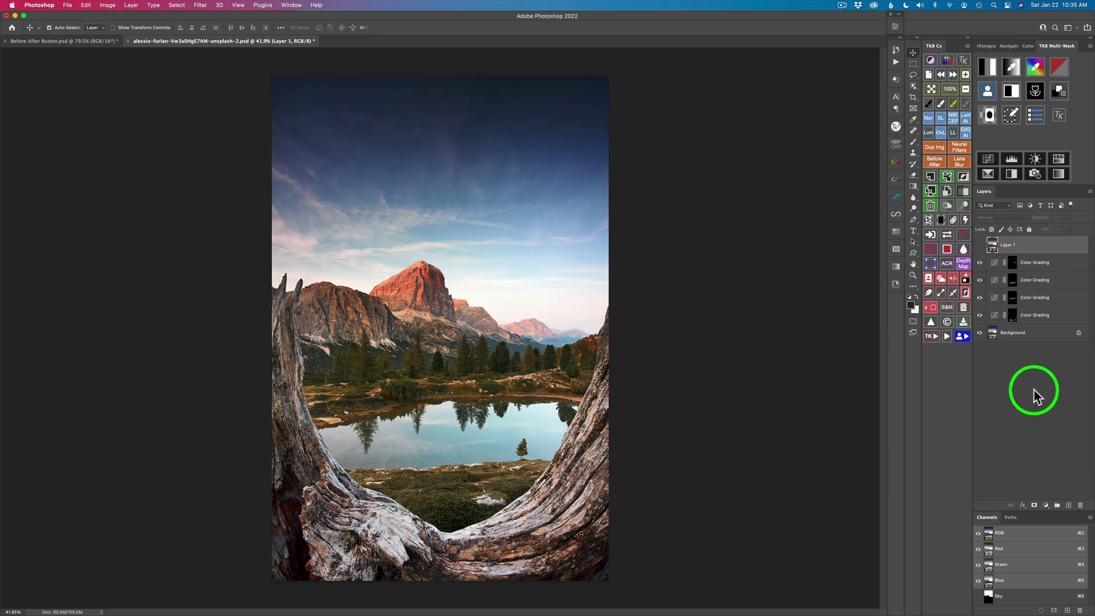